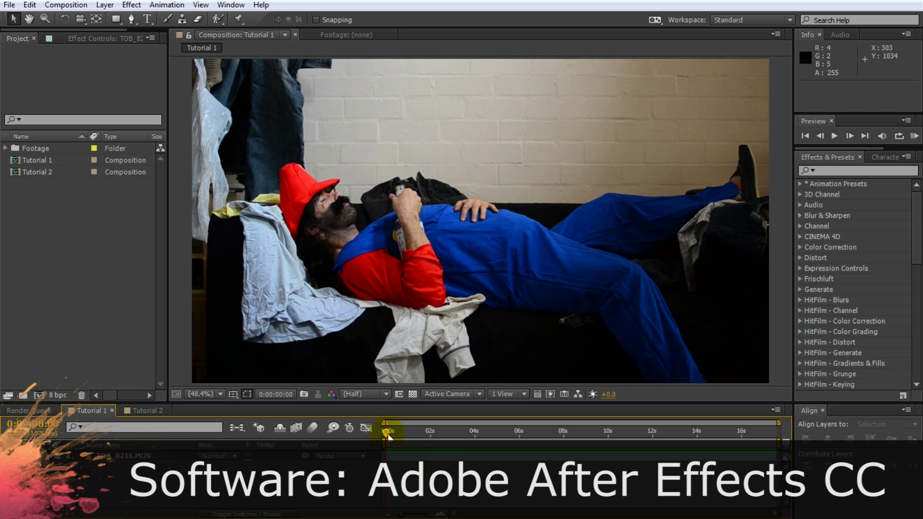
Scrub through the opening footage of Tutorial 1, then show the Tracker panel and enlarge it to reveal all its controls.
left_click_drag(386, 431, 469, 451)
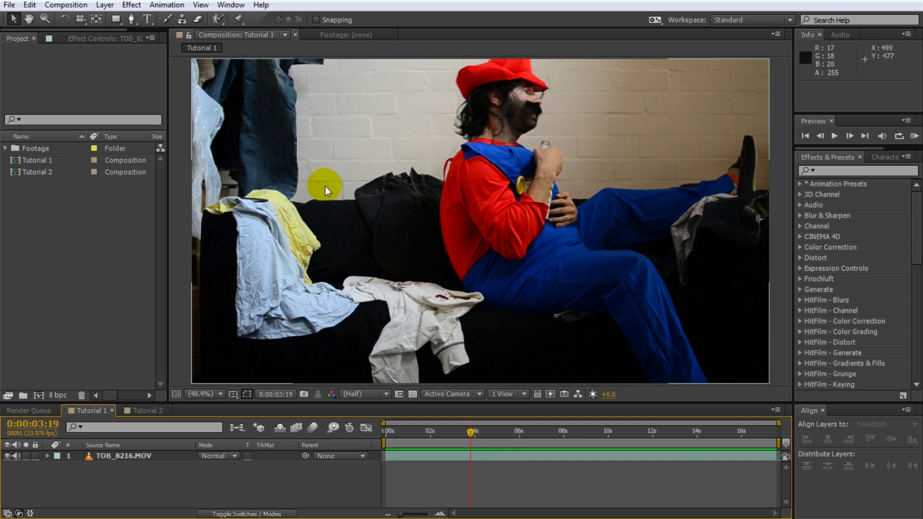
left_click(231, 5)
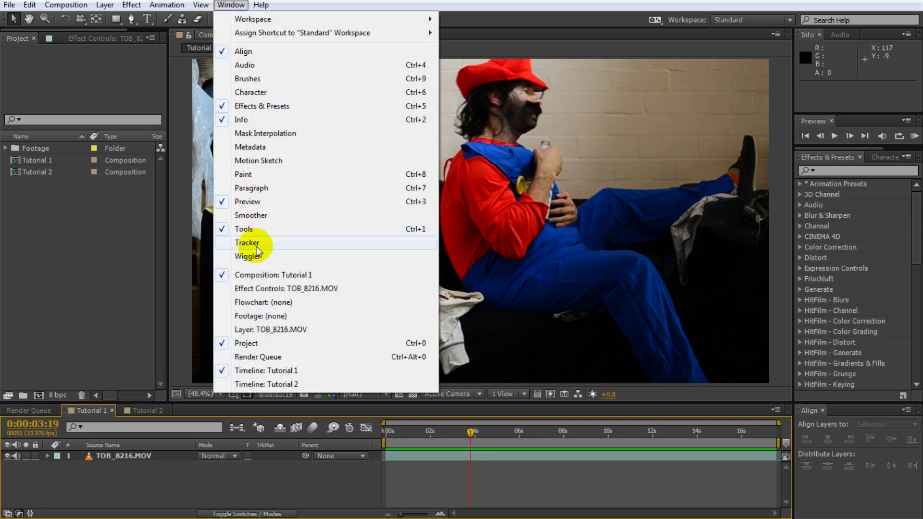
left_click(255, 243)
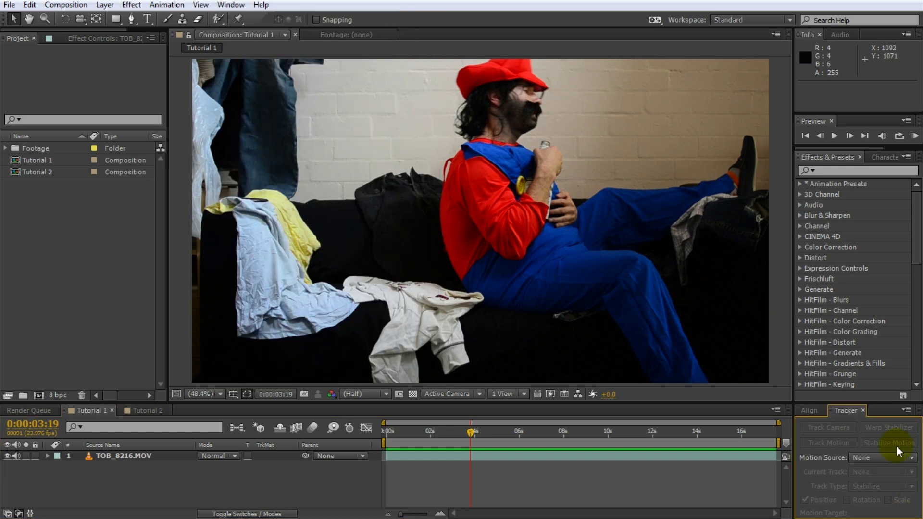
left_click_drag(725, 403, 731, 335)
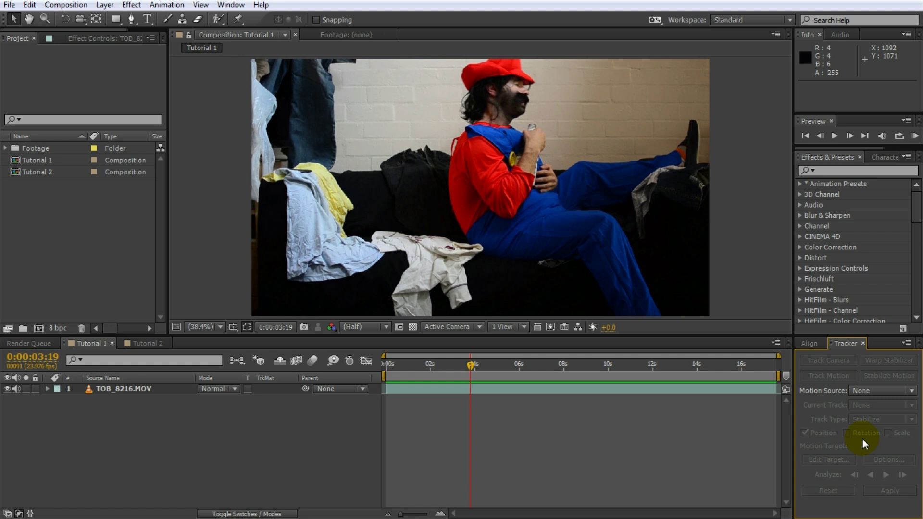
Start Stabilize Motion on the TOB_8216.MOV layer.
left_click(910, 390)
left_click(911, 390)
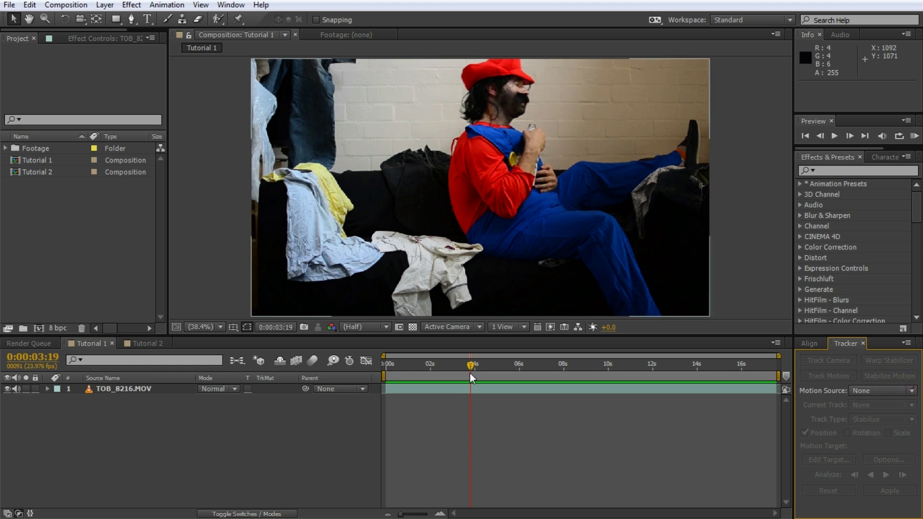
left_click(144, 389)
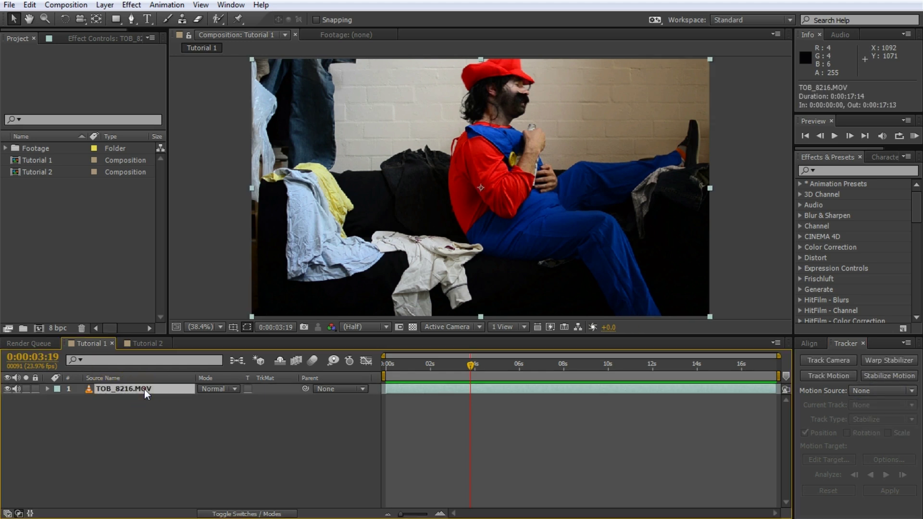
left_click(899, 377)
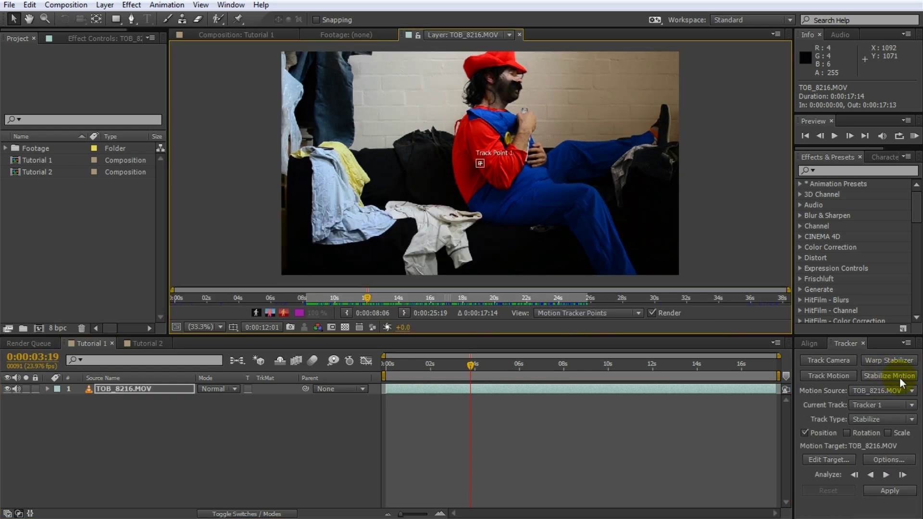
Enlarge track point 1's feature and search regions and place it over the back edge of the red shirt.
scroll(488, 164, "up", 3)
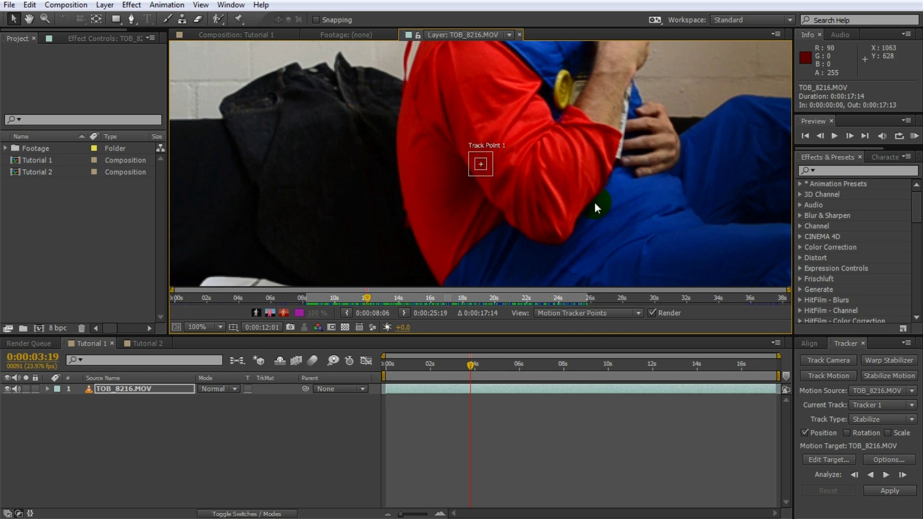
left_click(486, 170)
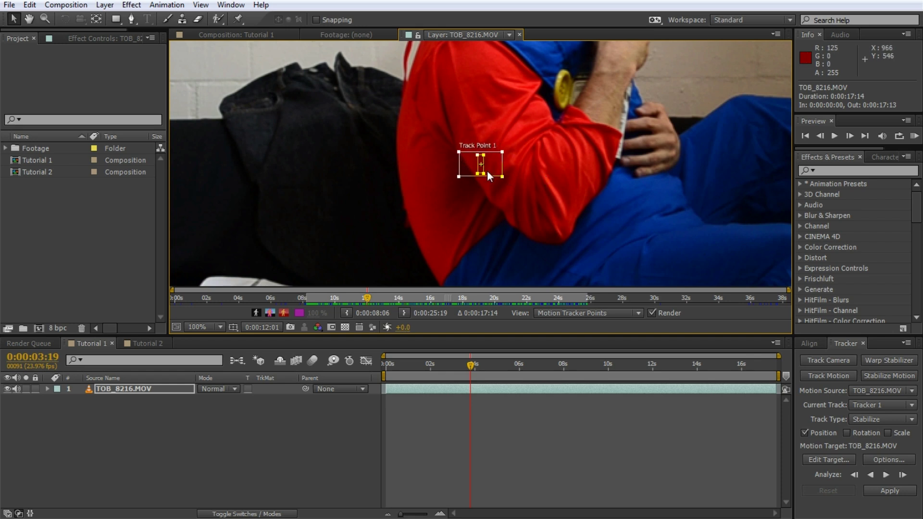
left_click_drag(493, 165, 427, 175)
scroll(458, 195, "down", 2)
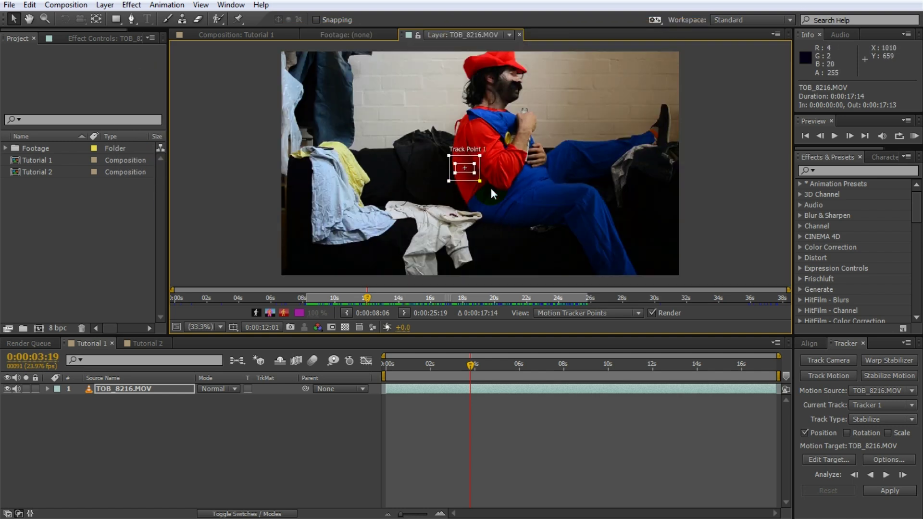
Enable rotation tracking and place an enlarged track point 2 on the blue overalls below the bottle at 0:00:10:16.
left_click_drag(467, 368, 620, 371)
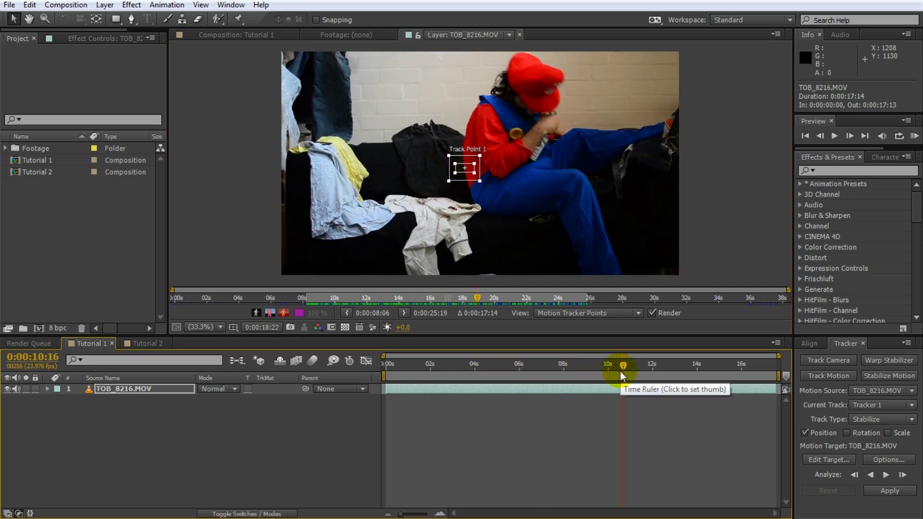
left_click(847, 432)
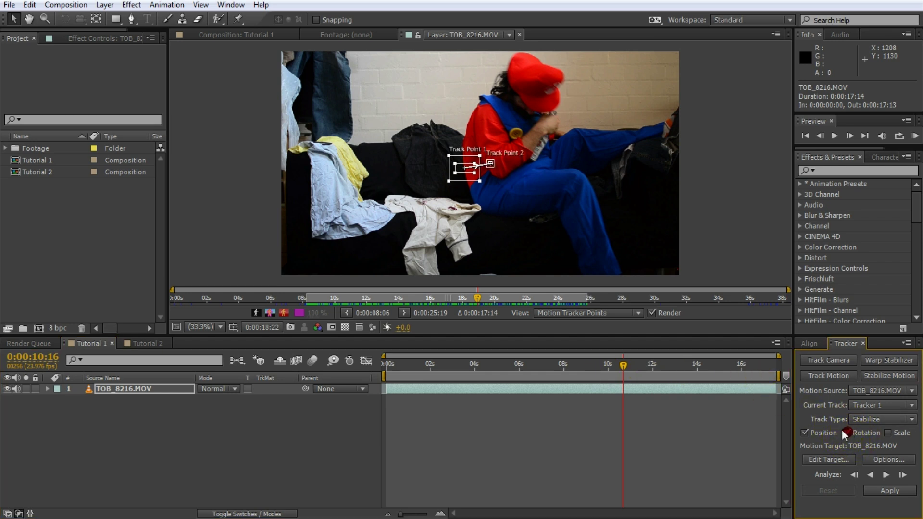
scroll(521, 177, "up", 3)
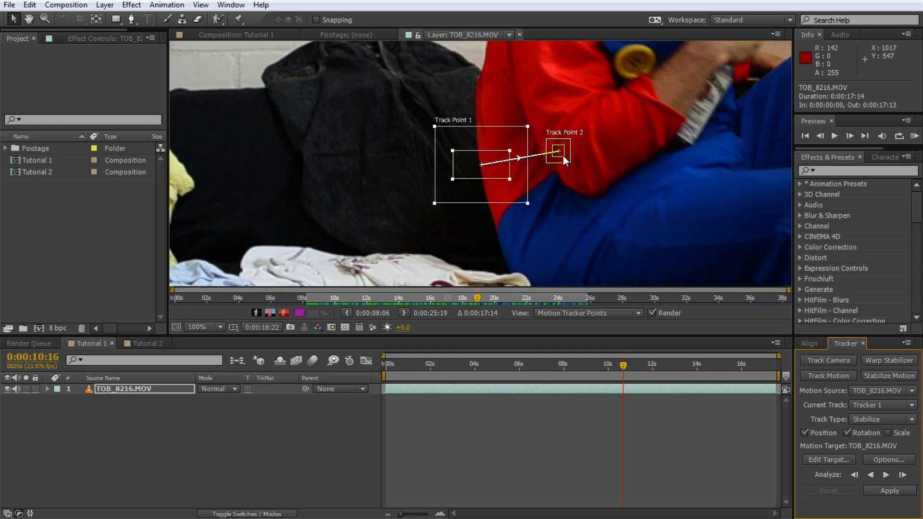
left_click_drag(564, 155, 701, 177)
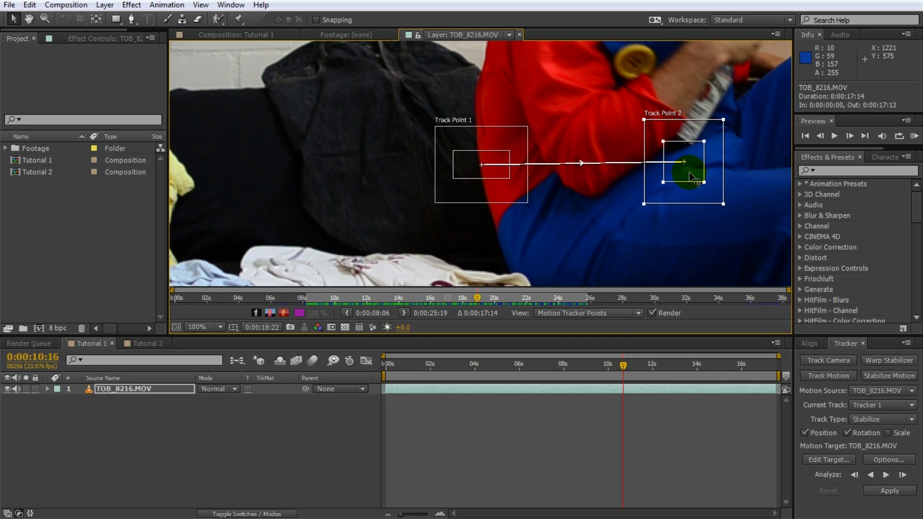
left_click_drag(690, 177, 687, 178)
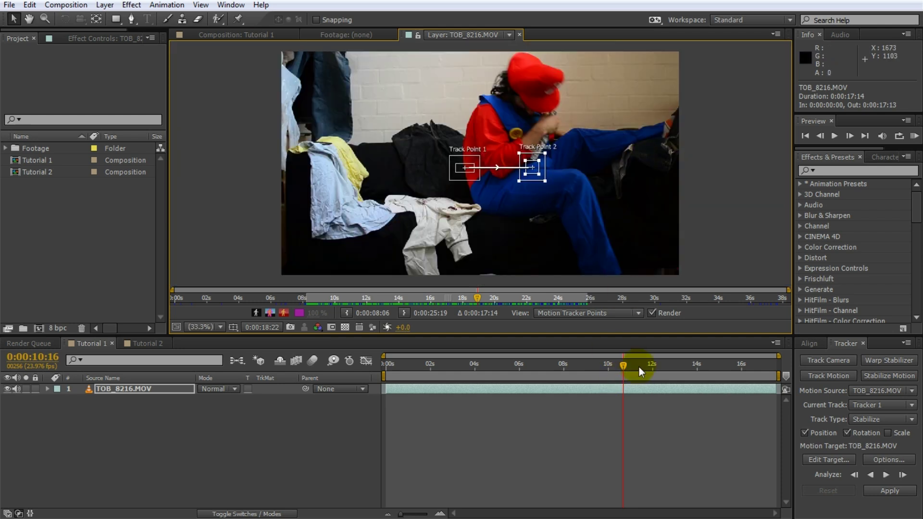
Move track point 1 to the lower corner of the hanging light blue shirt at 0:00:02:13 and tighten its regions.
left_click_drag(639, 367, 472, 369)
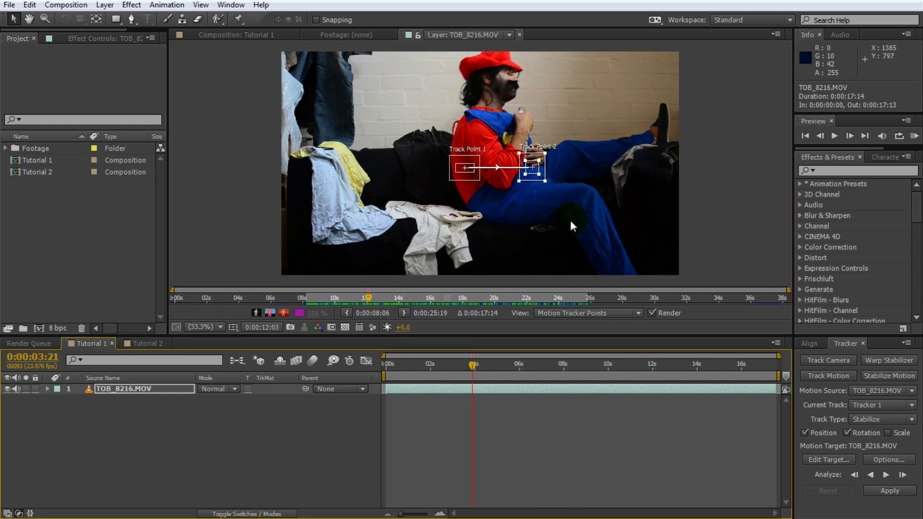
left_click_drag(479, 363, 504, 359)
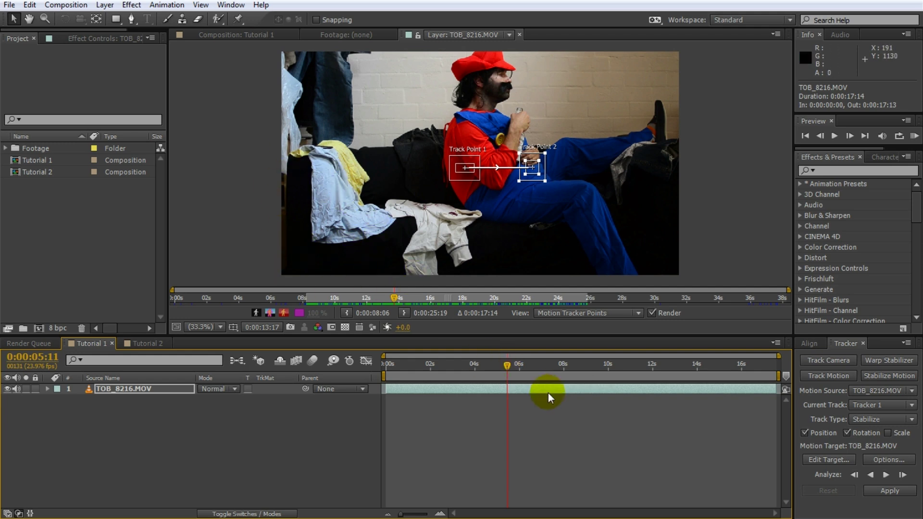
left_click_drag(506, 363, 434, 379)
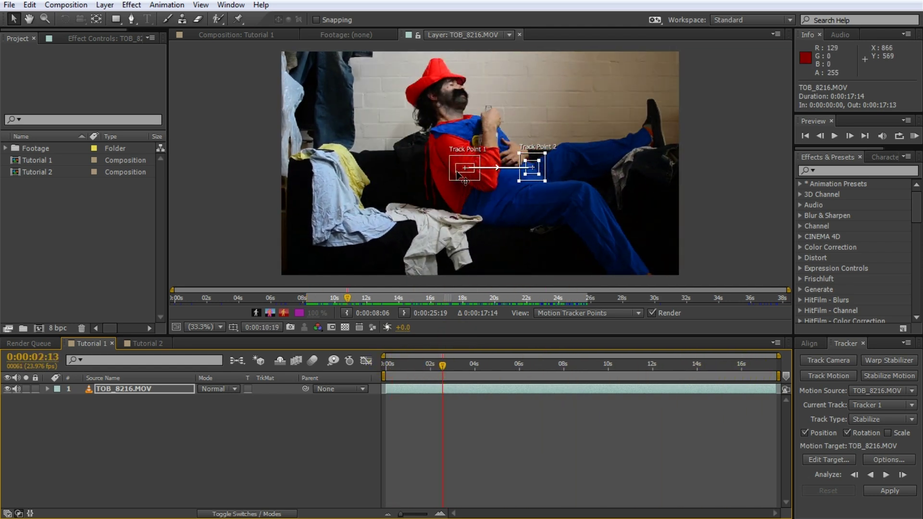
left_click_drag(457, 172, 313, 244)
scroll(301, 262, "up", 3)
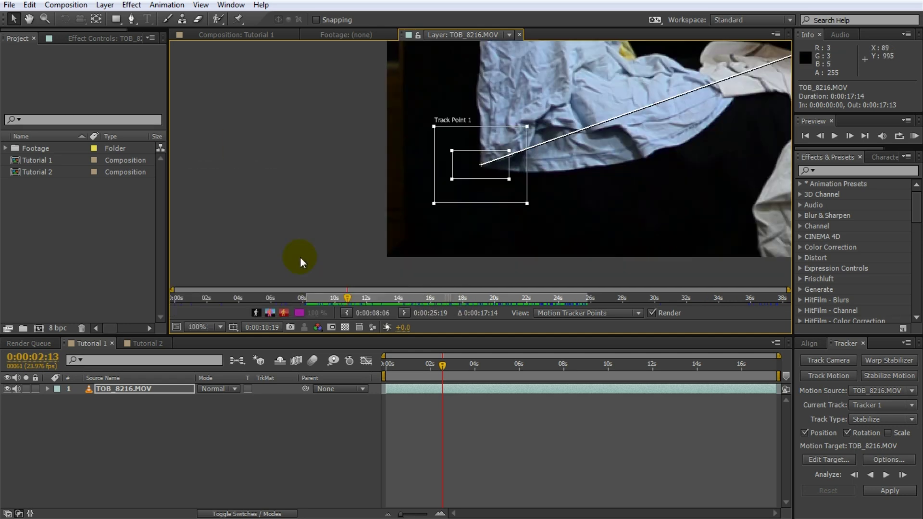
key("period")
left_click_drag(539, 191, 491, 179)
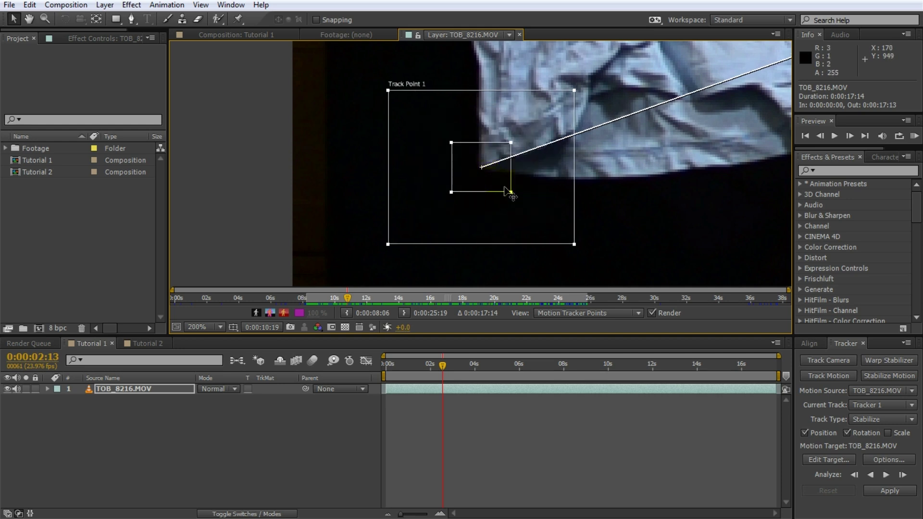
mouse_move(574, 245)
left_mouse_down()
mouse_move(551, 234)
mouse_move(567, 240)
left_mouse_up()
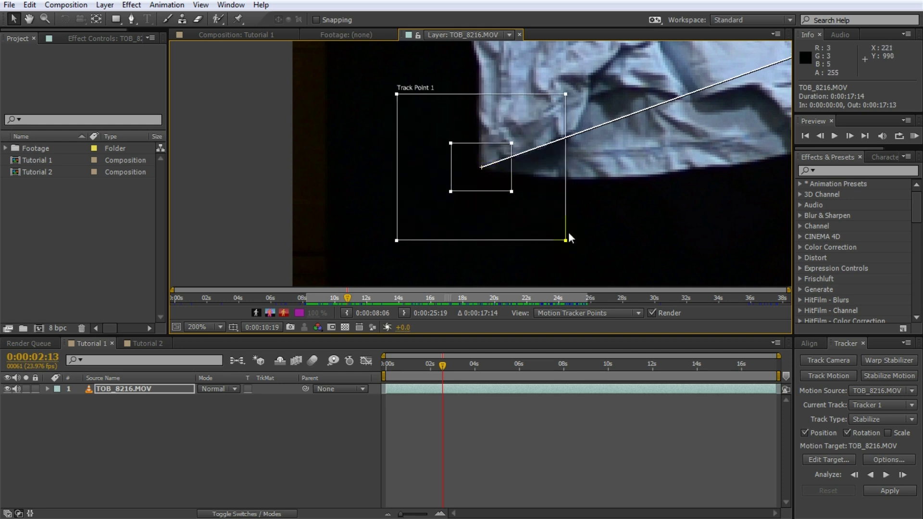
Go to the first frame and realign track point 1 on the lower corner of the light blue shirt.
scroll(596, 183, "down", 2)
key("h")
left_click_drag(686, 117, 549, 196)
key("v")
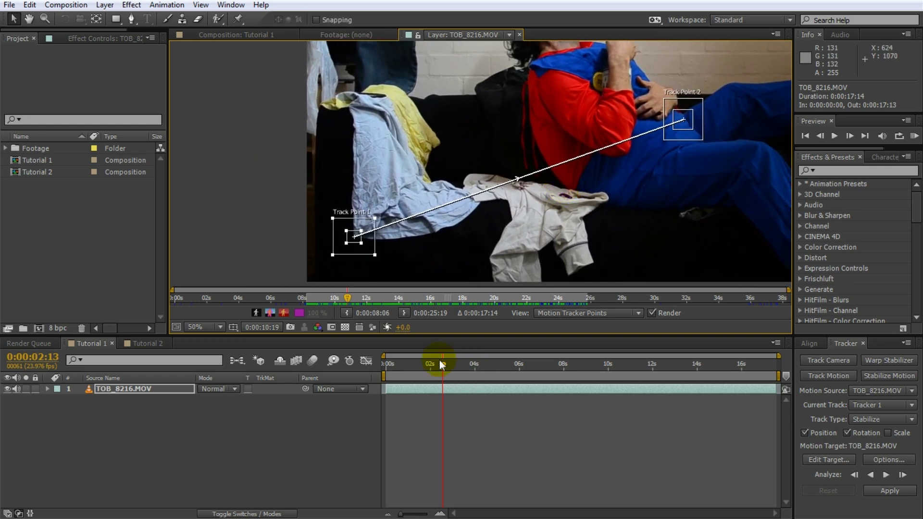
left_click_drag(442, 364, 378, 369)
scroll(352, 237, "up", 1)
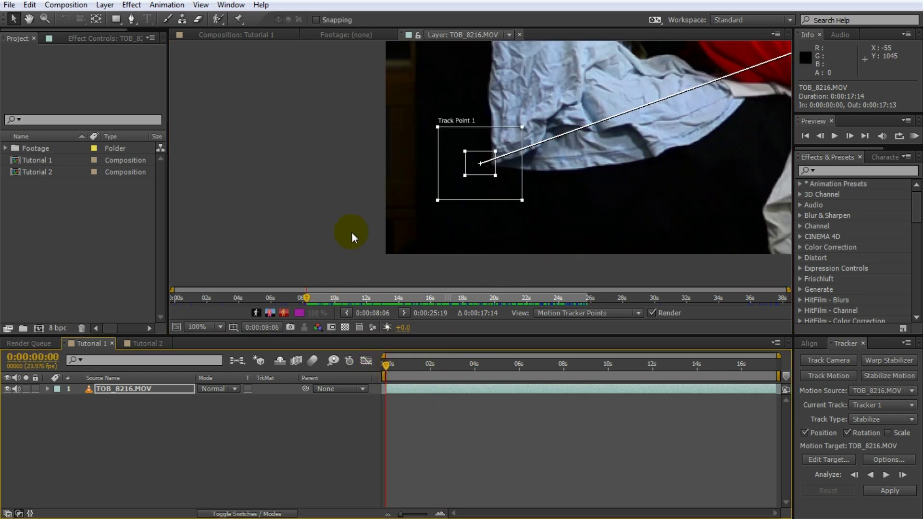
left_click_drag(484, 173, 496, 176)
scroll(608, 159, "down", 3)
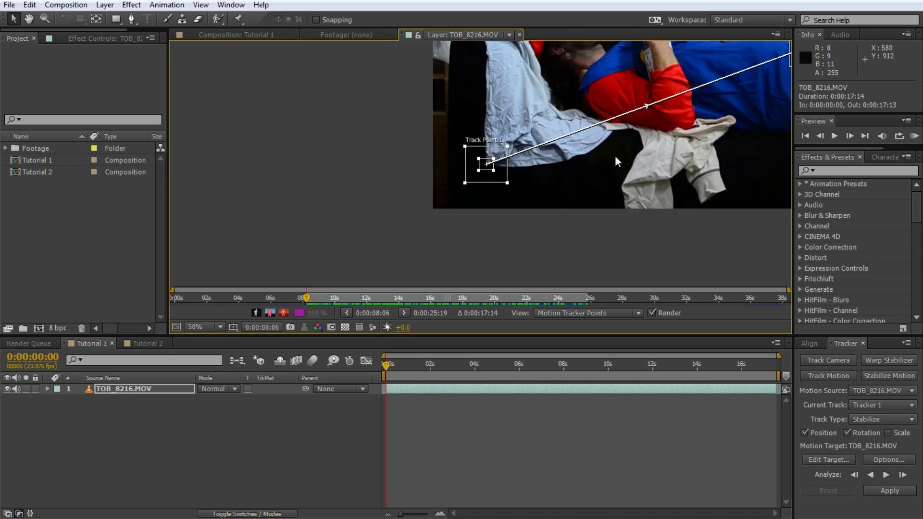
Move track point 2 onto the brick wall between the hat and the raised foot at 0:00:06:17 and resize its regions.
key("h")
left_click_drag(628, 182, 605, 210)
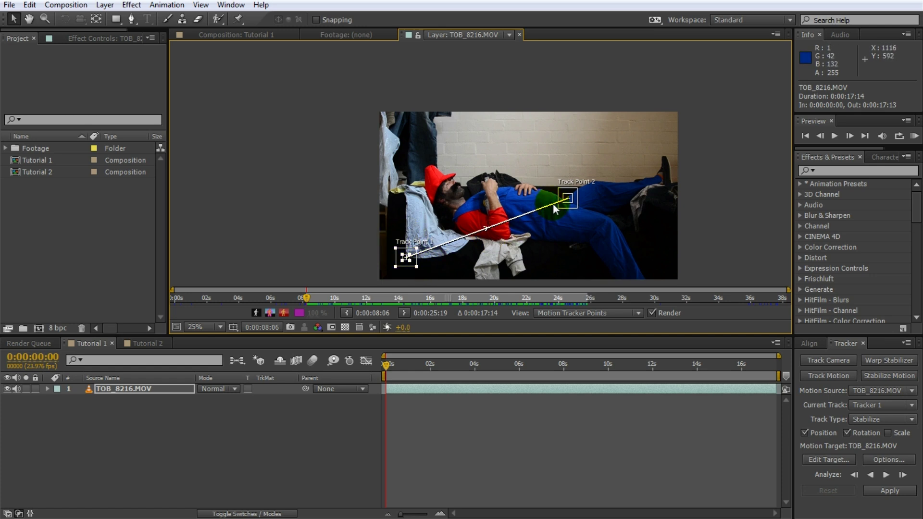
left_click(636, 176)
scroll(668, 166, "up", 2)
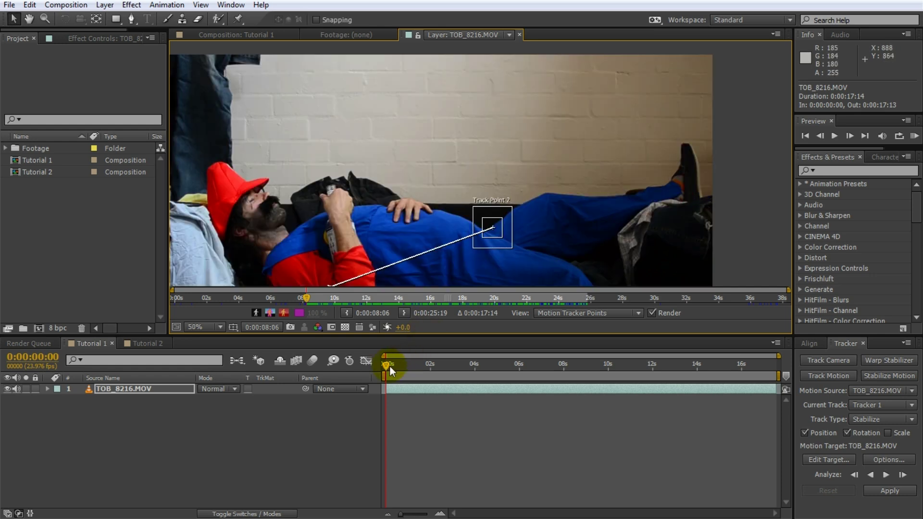
left_click_drag(390, 366, 535, 344)
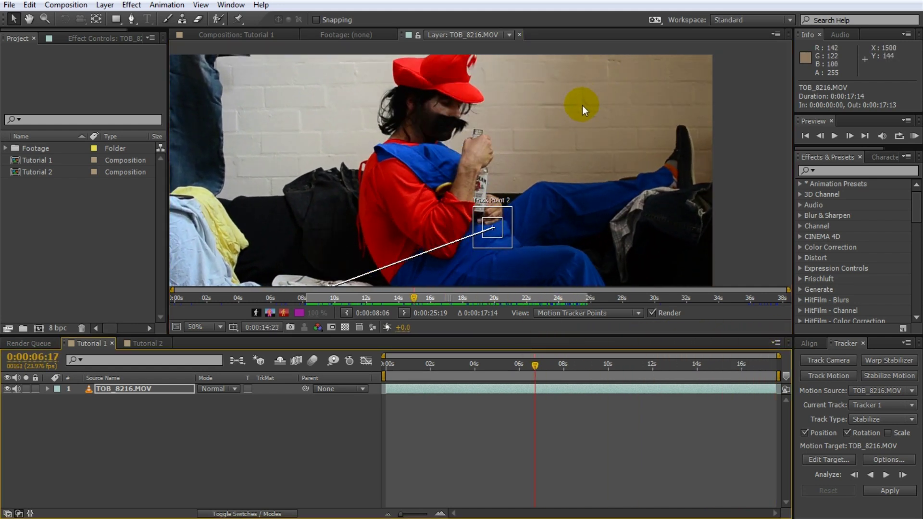
left_click_drag(491, 227, 592, 108)
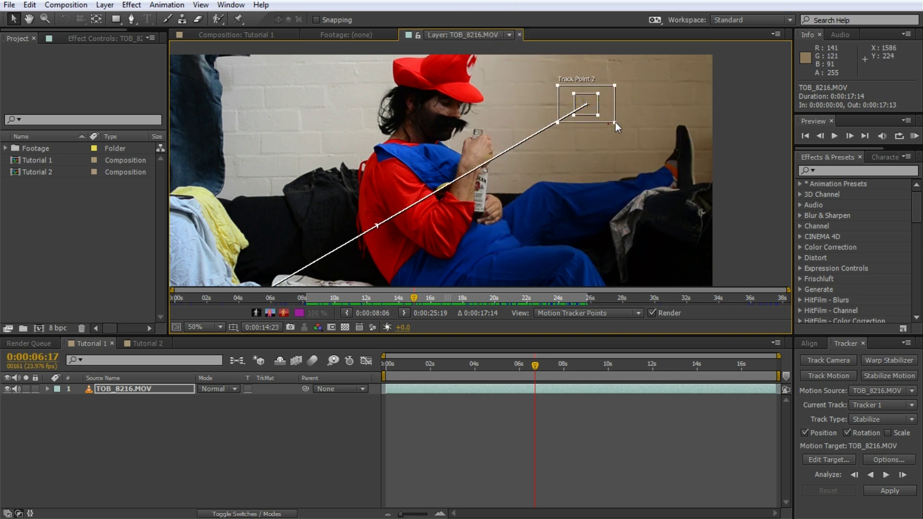
Return to the first frame and realign track point 2 on the brick wall.
left_click_drag(532, 371, 334, 380)
left_click_drag(592, 106, 599, 116)
scroll(451, 216, "down", 1)
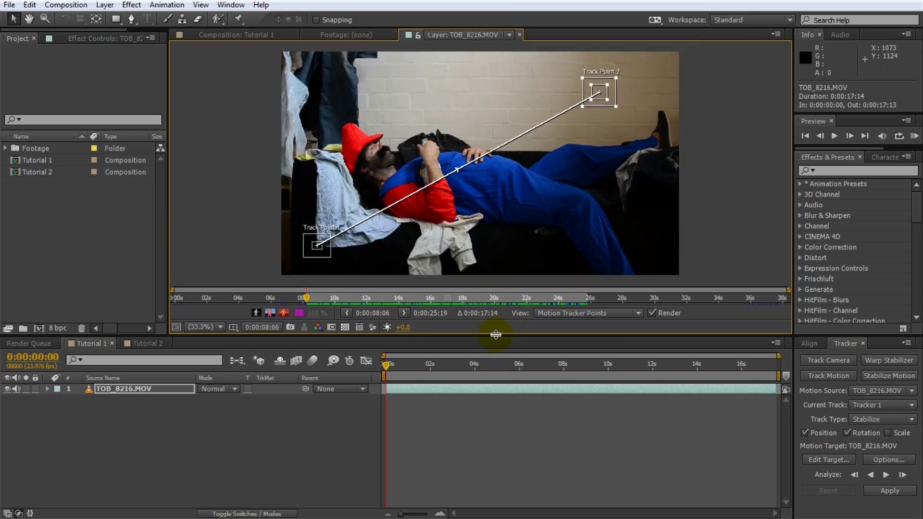
Enlarge the layer viewer, analyze the track forward from the first frame, and stop the analysis after about 4 seconds.
left_click_drag(496, 334, 495, 354)
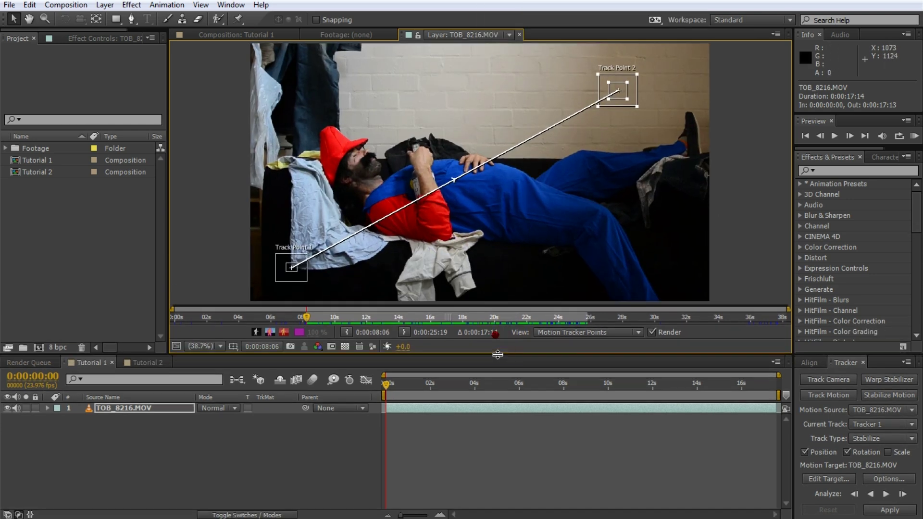
left_click(385, 386)
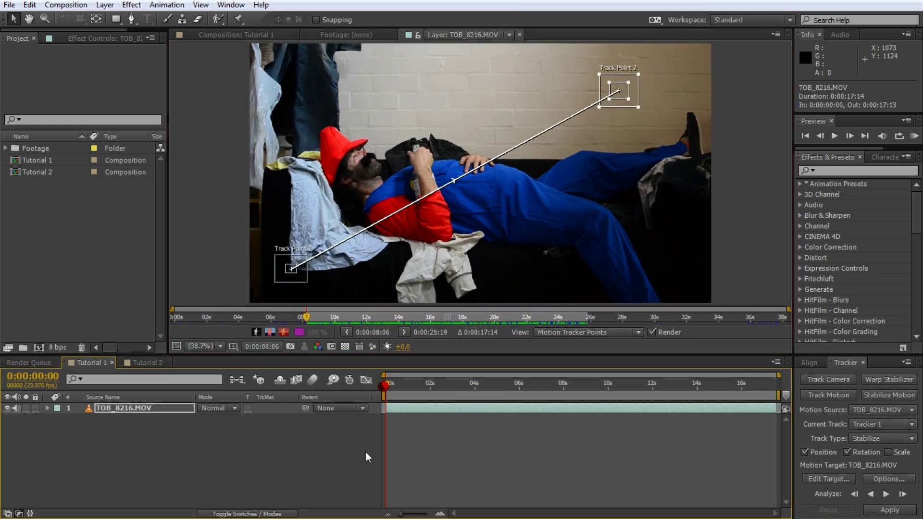
left_click(886, 495)
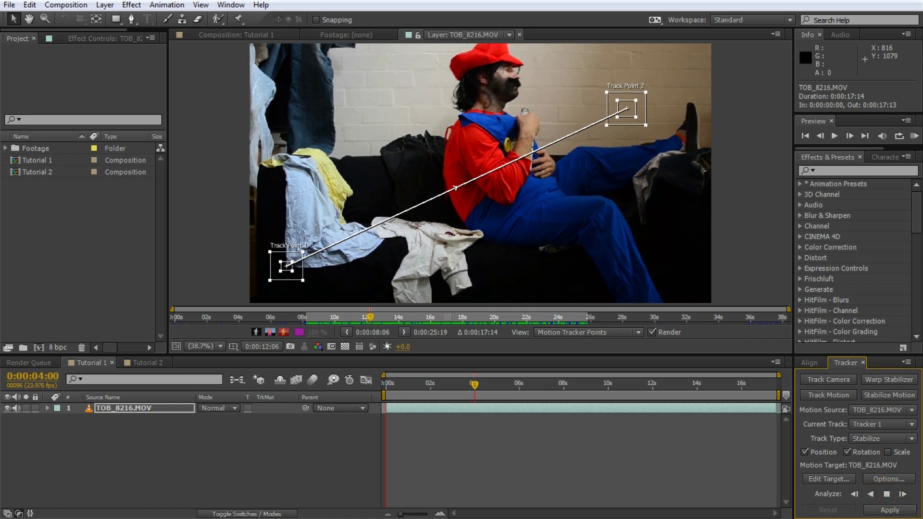
left_click(787, 496)
Go back to 0:00:02:18, reposition track point 2 on its brick wall detail, and analyze one frame forward.
left_click_drag(475, 385, 447, 383)
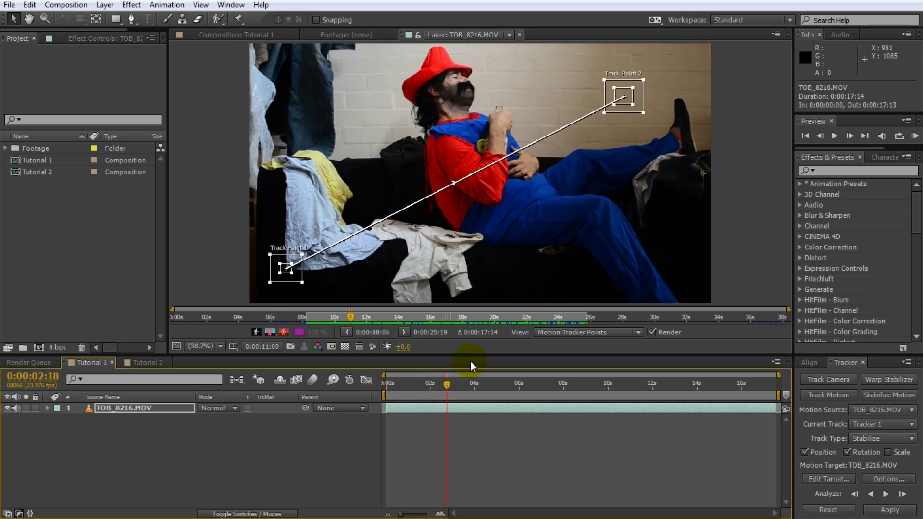
left_click(616, 150)
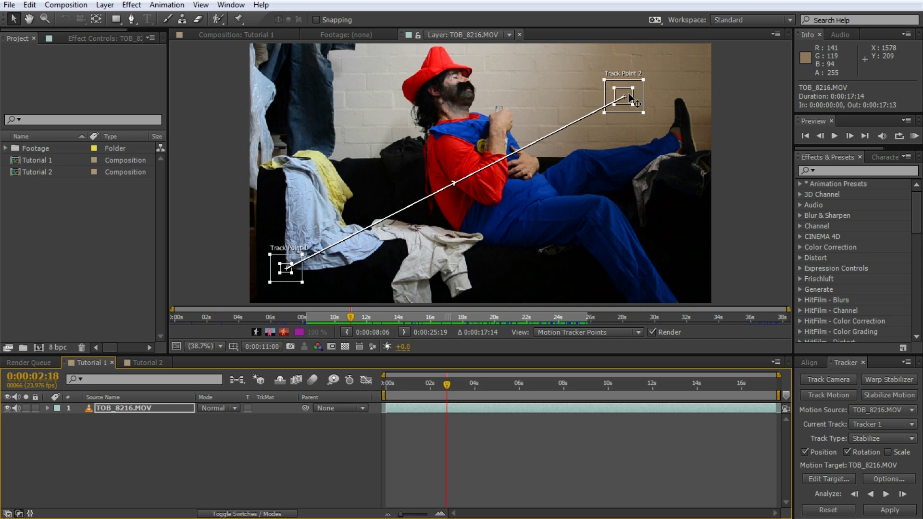
left_click_drag(629, 99, 619, 88)
left_click(902, 494)
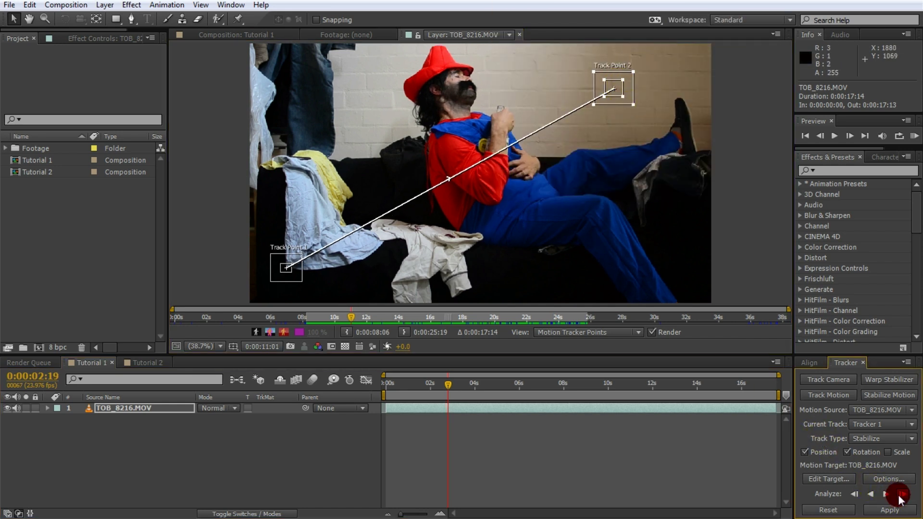
Analyze frame by frame, realign track point 2 on its brick wall detail at 0:00:02:21, and analyze forward to 0:00:06:20.
left_click(900, 495)
left_click(901, 495)
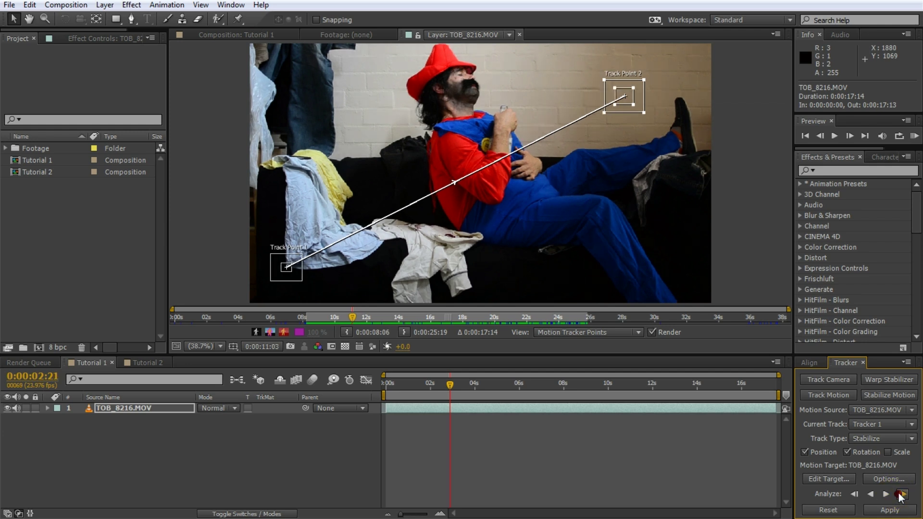
left_click_drag(626, 96, 617, 90)
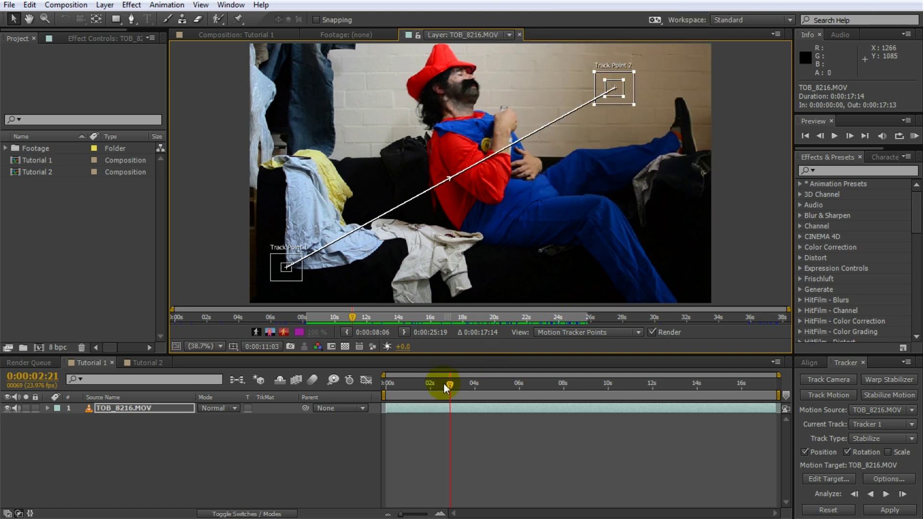
left_click(902, 493)
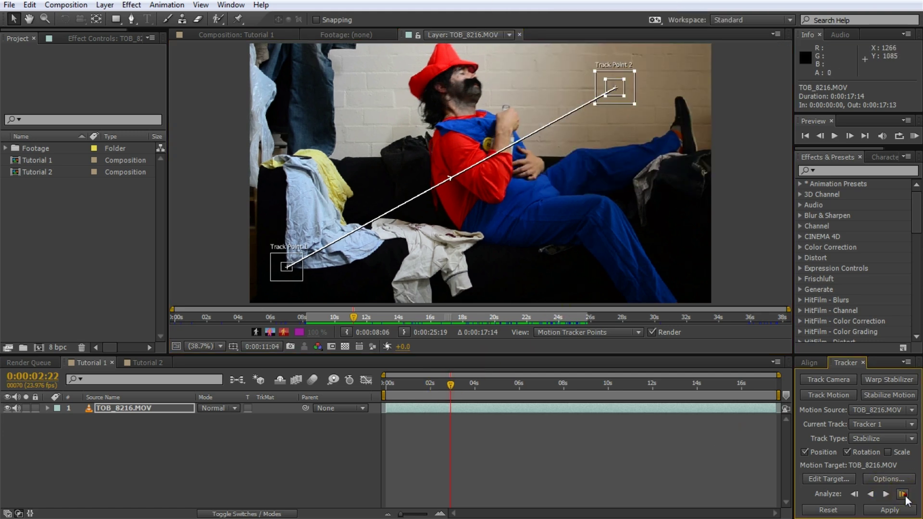
left_click(885, 494)
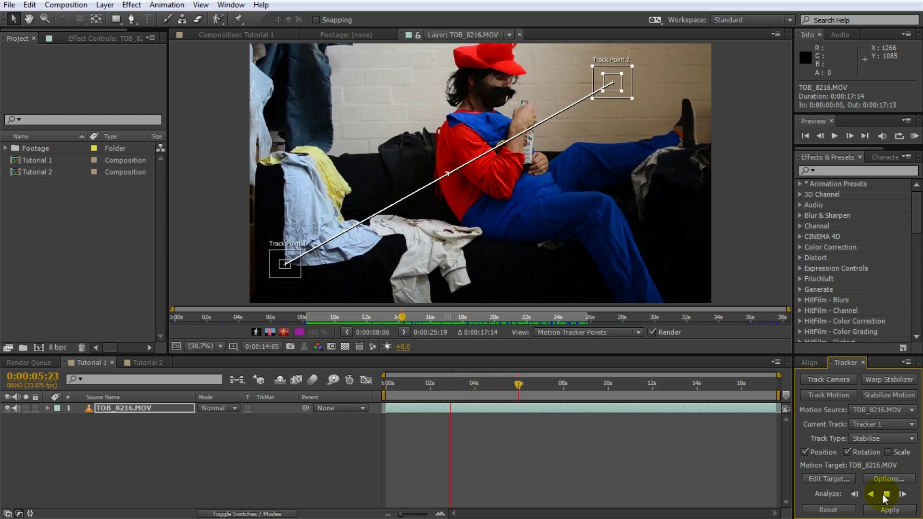
left_click(885, 494)
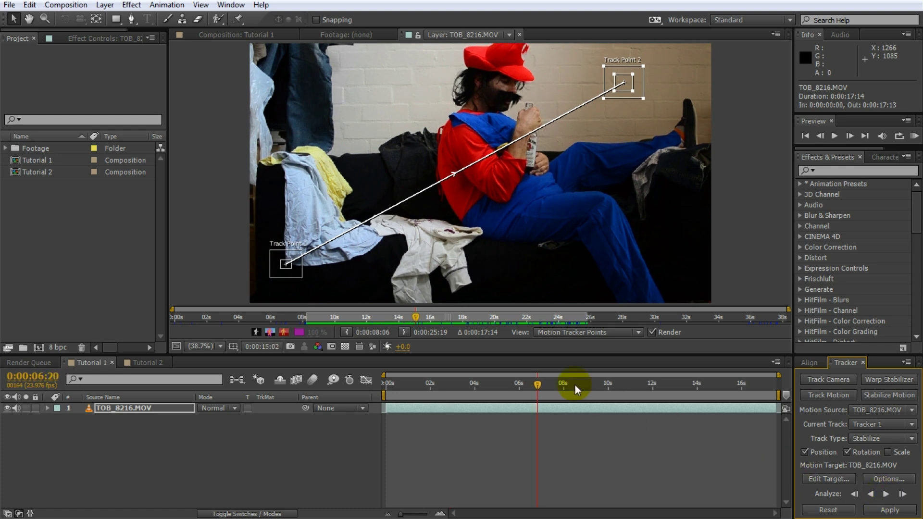
Go back to 0:00:06:16, reposition track point 2 on the brick wall, shrink its regions, and analyze forward to the clip's end.
left_click_drag(535, 382, 532, 383)
left_click_drag(620, 84, 620, 88)
key("Page_Down")
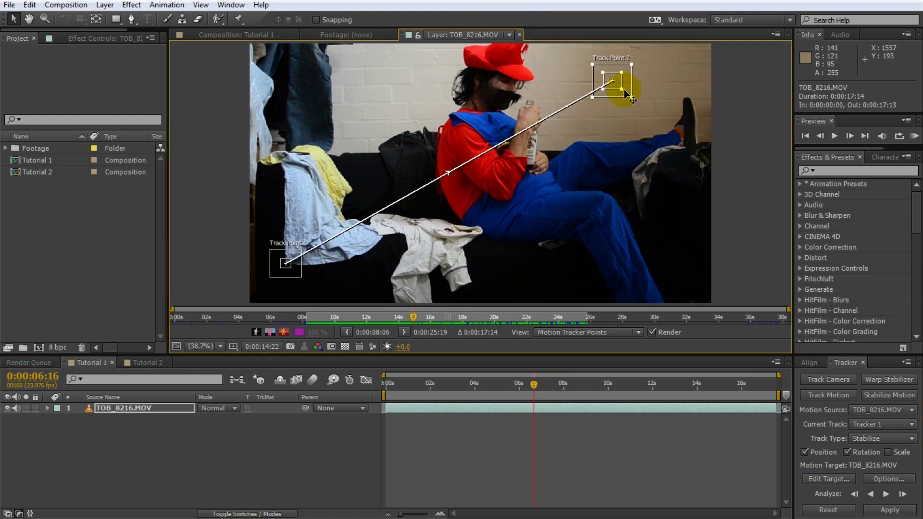
left_click_drag(630, 95, 627, 94)
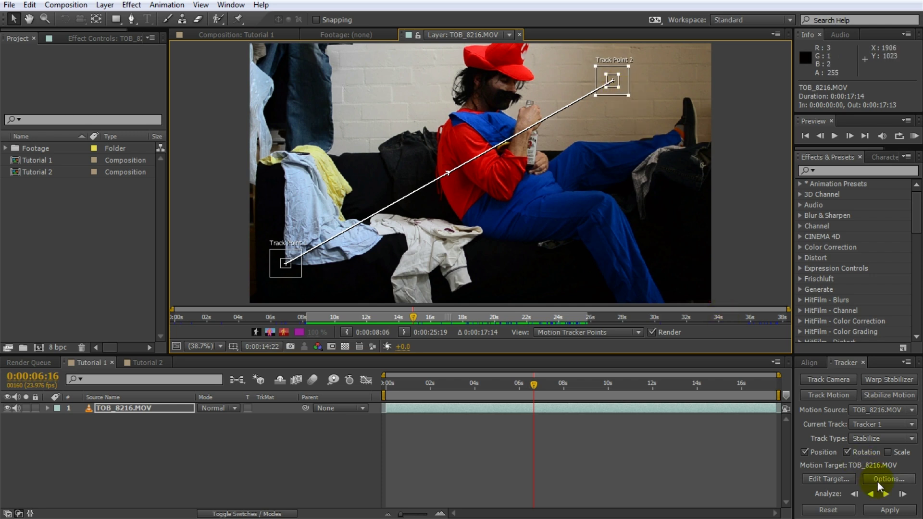
left_click(886, 494)
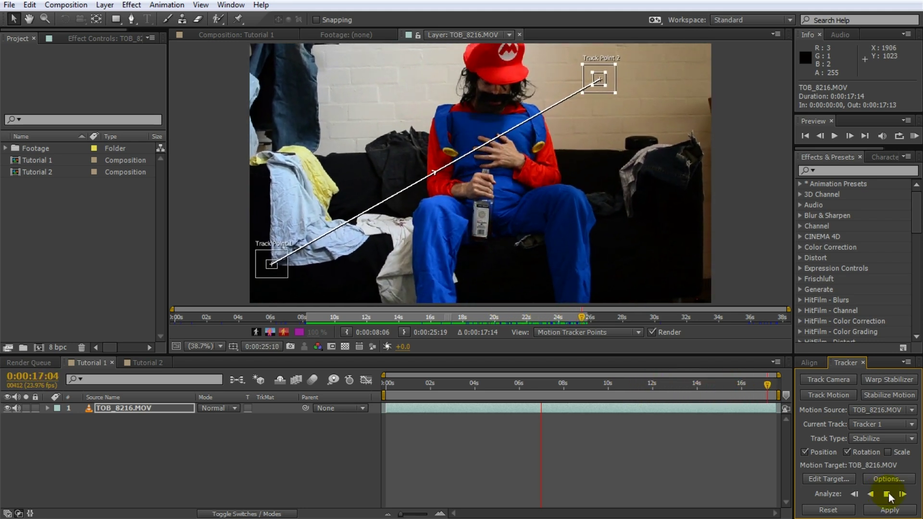
Apply the finished stabilization track to TOB_8216.MOV in the X and Y dimensions.
left_click_drag(774, 388, 803, 412)
left_click(880, 510)
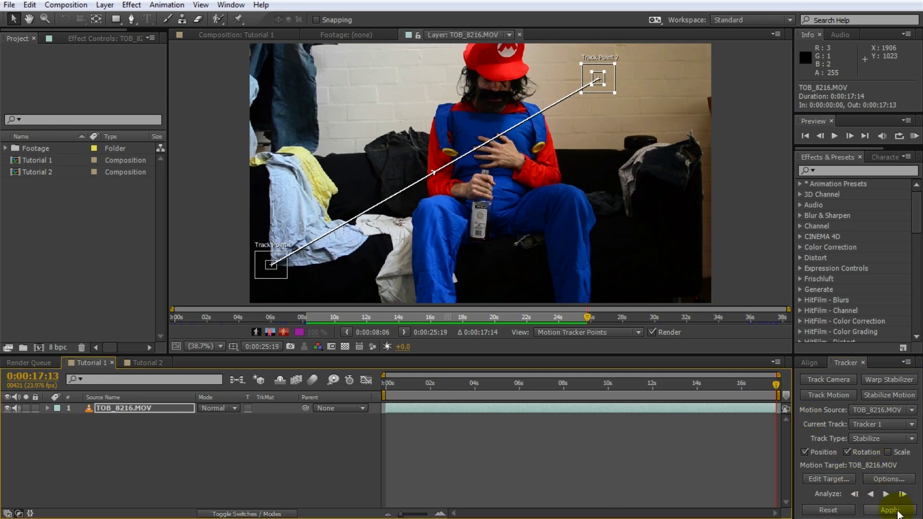
left_click(891, 511)
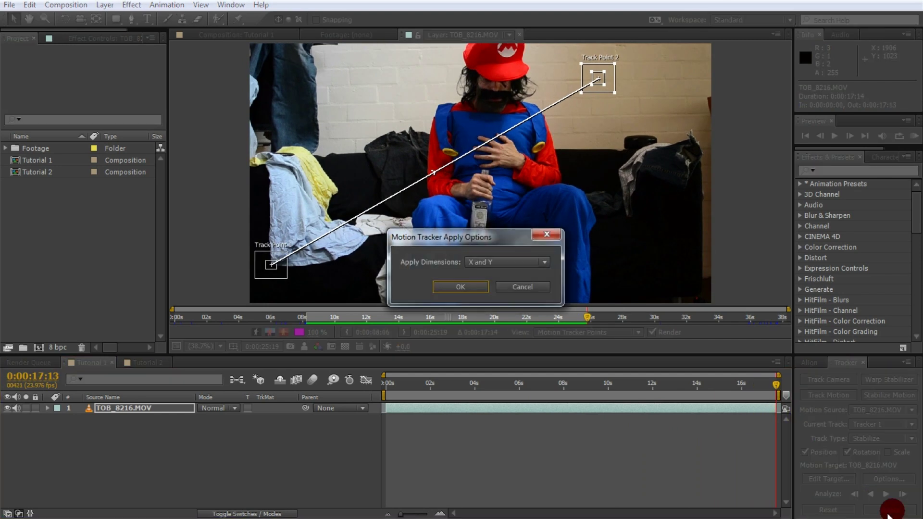
left_click(454, 287)
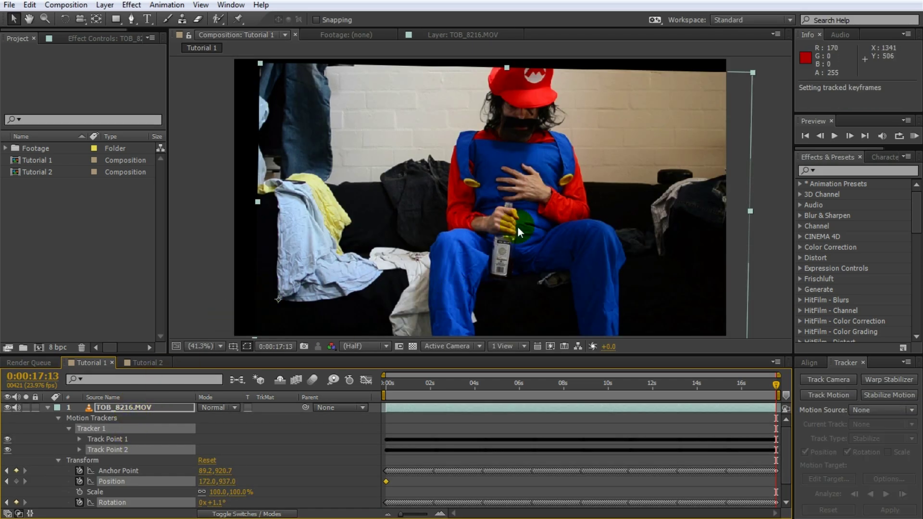
Collapse the footage layer's properties, enlarge the composition viewer, and scrub back to 0:00:08:18 to inspect the stabilized image and its borders.
left_click(47, 407)
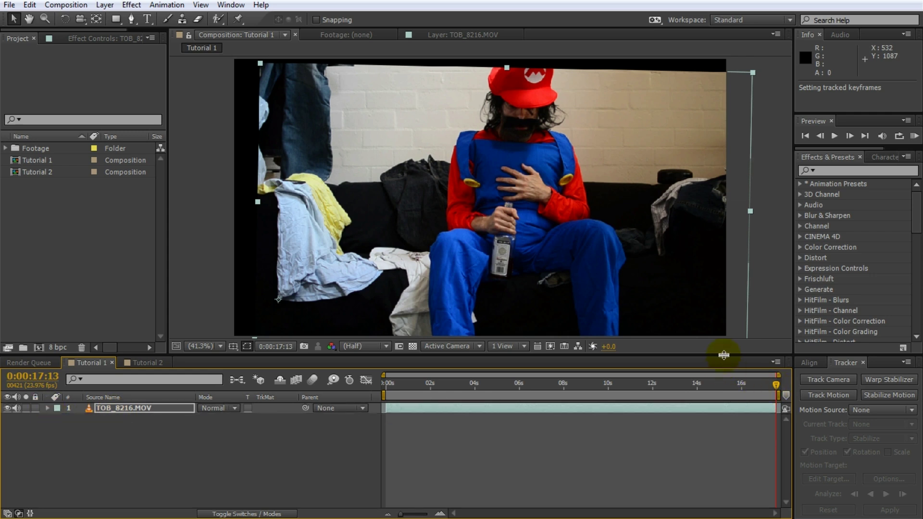
left_click_drag(724, 355, 721, 415)
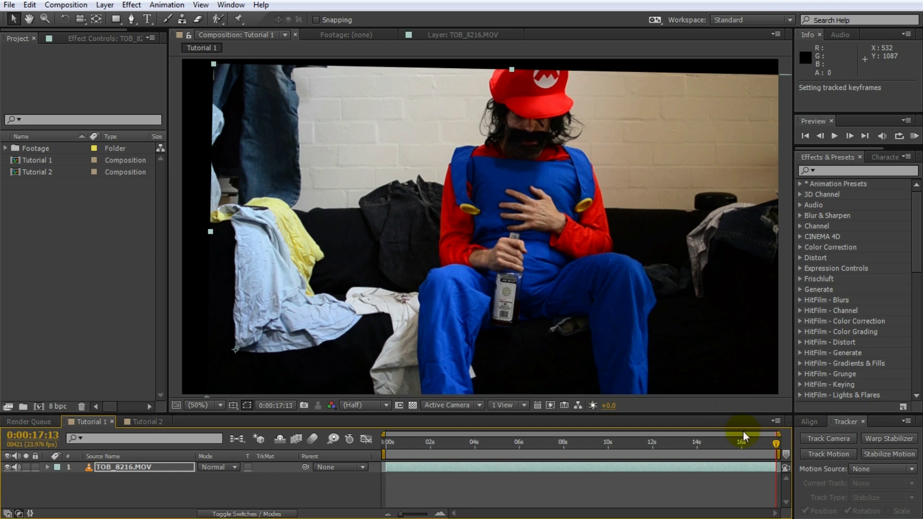
left_click_drag(770, 446, 581, 467)
left_click(469, 84)
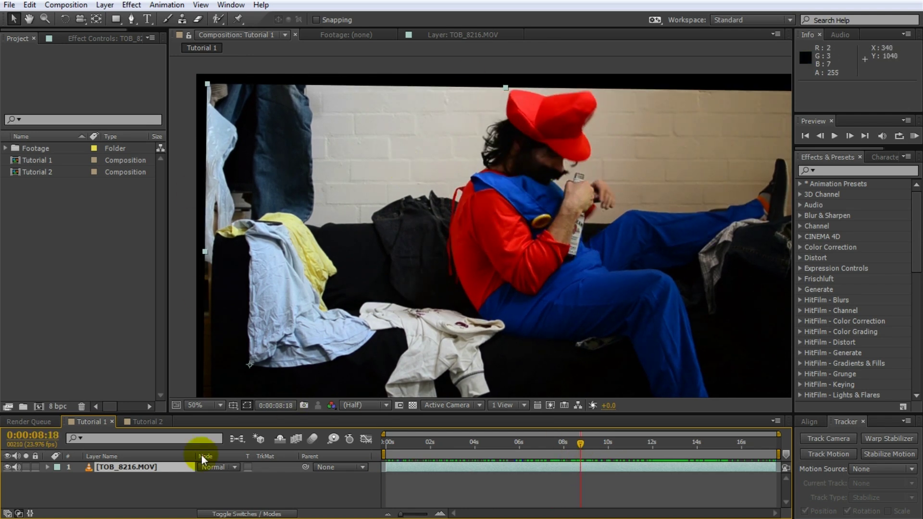
Reveal the keyframed properties of the TOB_8216.MOV layer and make the timeline area taller to examine the tracking keyframes.
key("p")
key("u")
key("u")
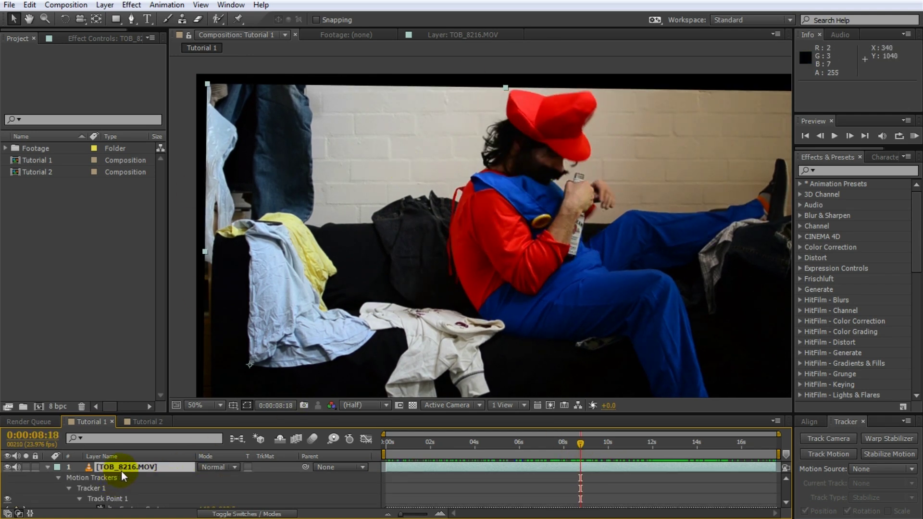
left_click_drag(155, 415, 154, 373)
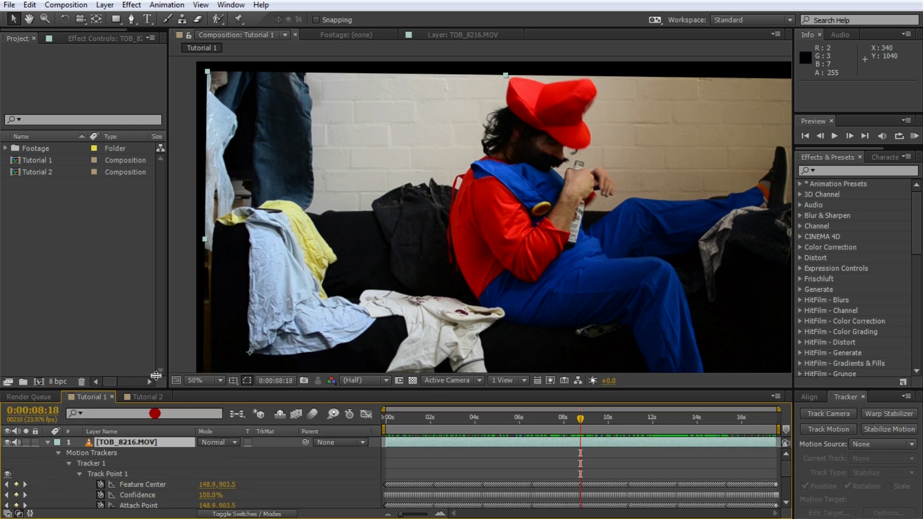
left_click(181, 429)
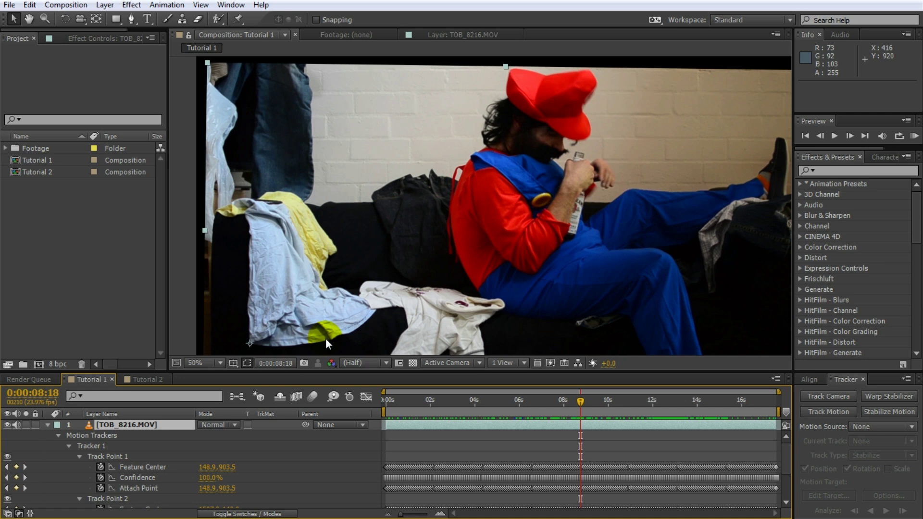
From the first frame, scale up the TOB_8216.MOV layer and move it to position 48, 949 so it covers the black borders.
scroll(325, 338, "down", 2)
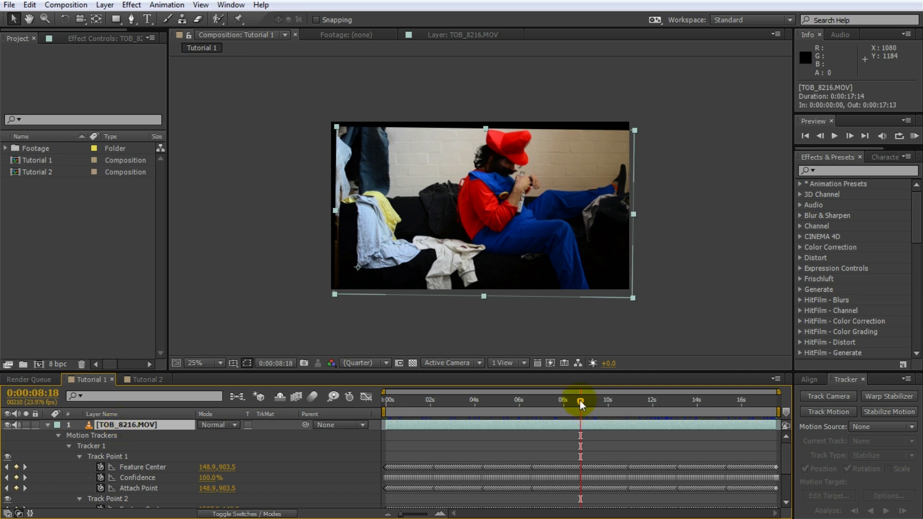
left_click_drag(579, 400, 347, 405)
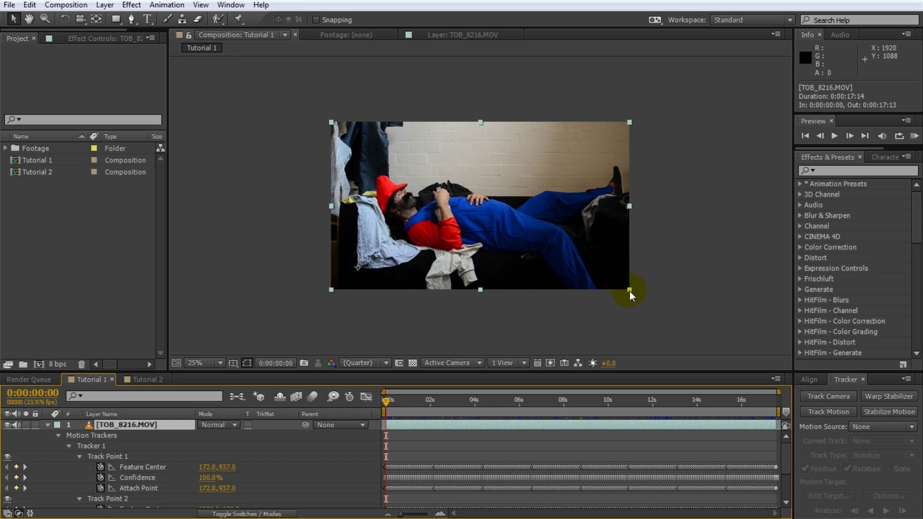
left_click_drag(629, 290, 653, 295)
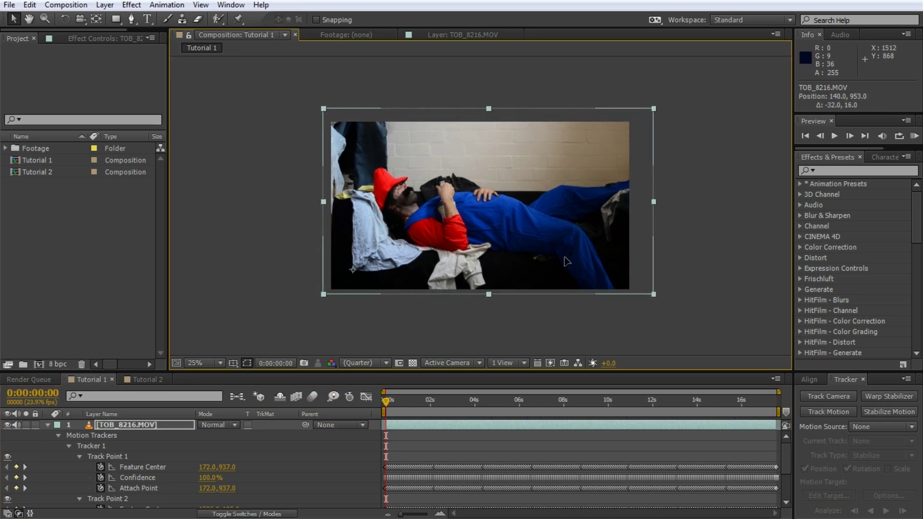
left_click_drag(566, 261, 553, 266)
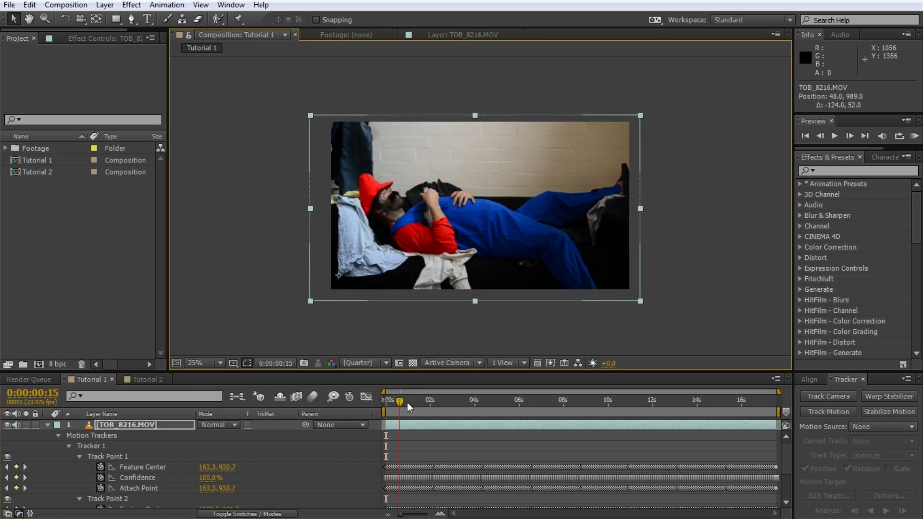
left_click_drag(408, 402, 361, 427)
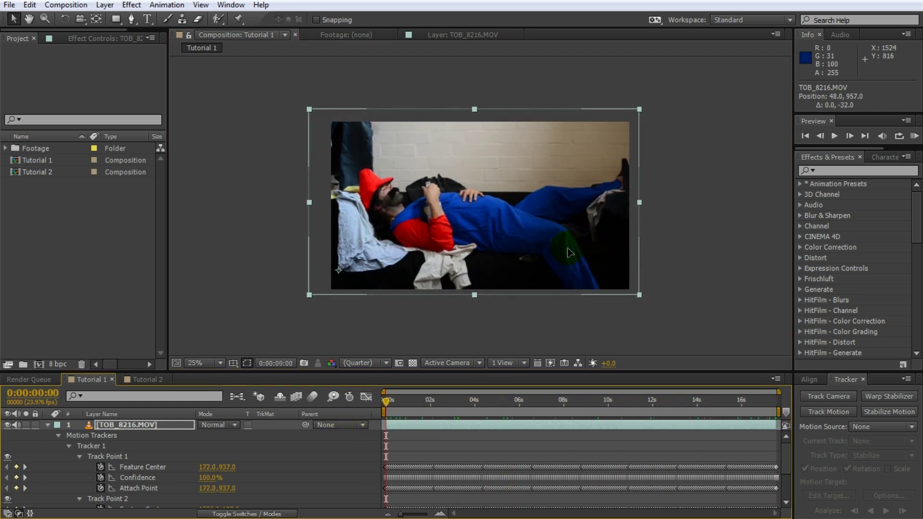
left_click_drag(570, 252, 570, 248)
left_click_drag(396, 401, 710, 428)
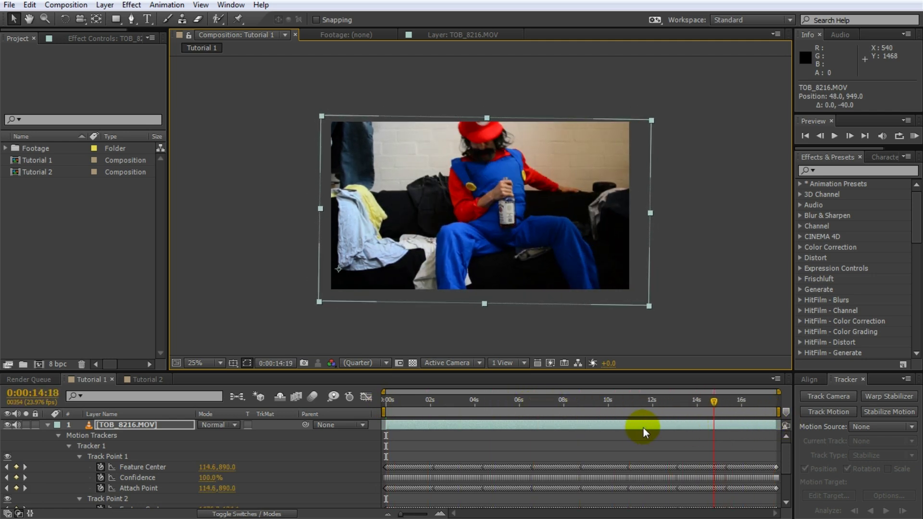
Return to the first frame, fit the composition in the viewer, and run a RAM preview of the stabilized footage.
key("Home")
left_click(352, 435)
key("shift+/")
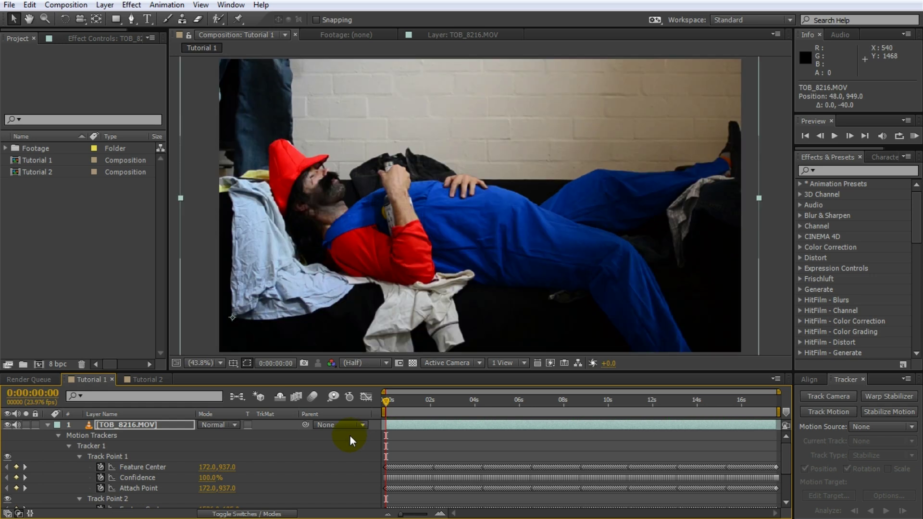
left_click(414, 434)
key("KP_0")
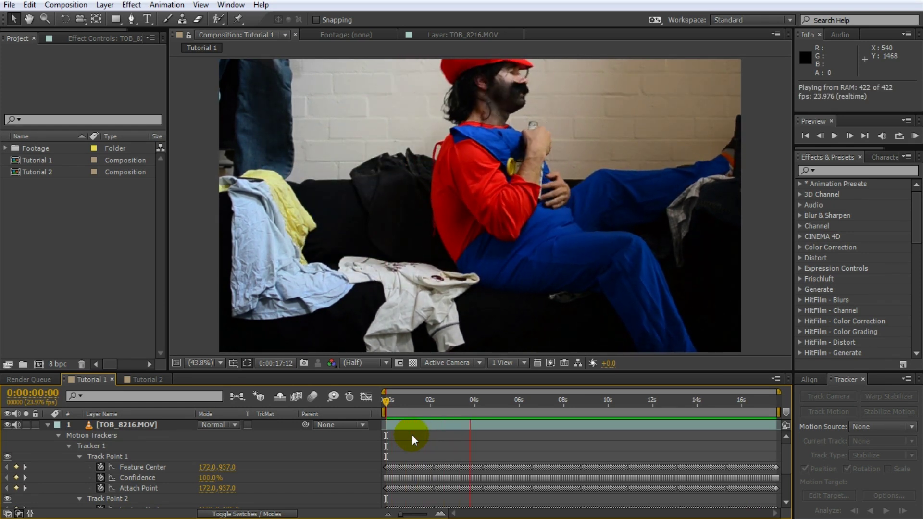
key("space")
Open the Tutorial 2 composition, review the shaky road footage through to its end, and return to the first frame.
left_click(146, 380)
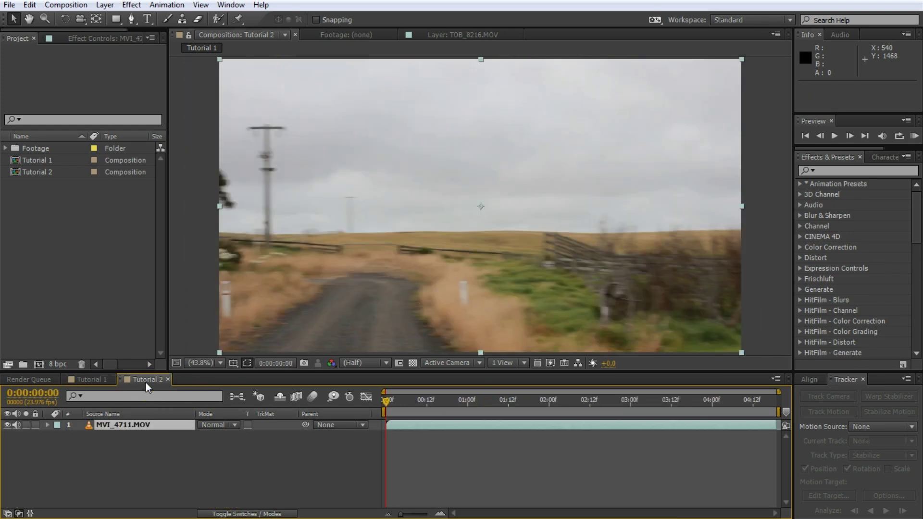
left_click_drag(394, 408, 365, 405)
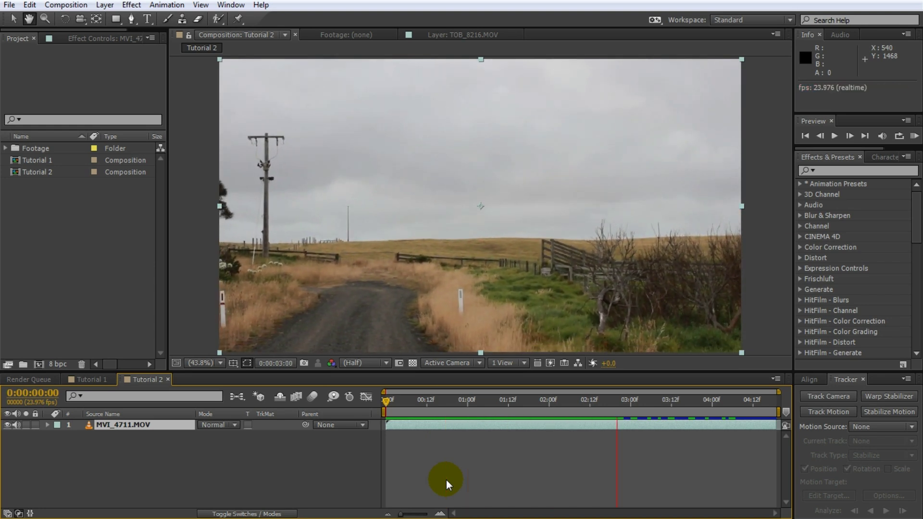
left_click(740, 402)
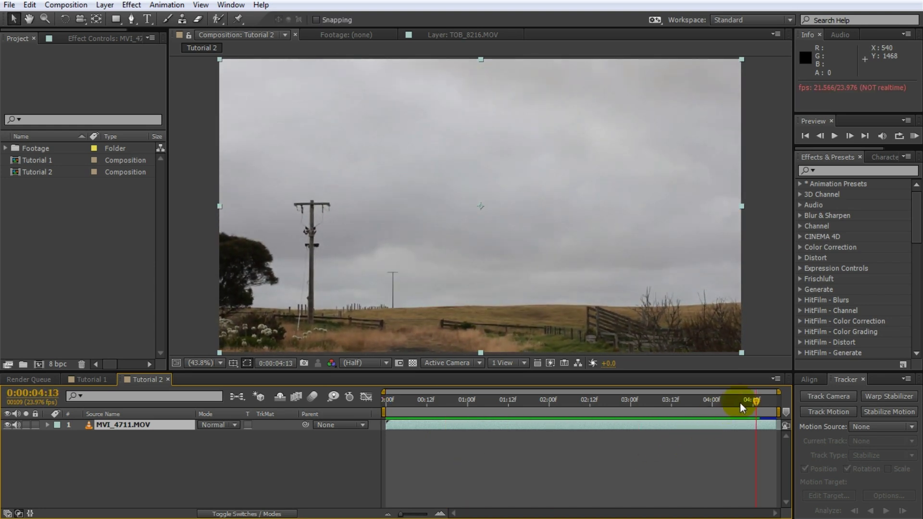
left_click_drag(735, 403, 367, 411)
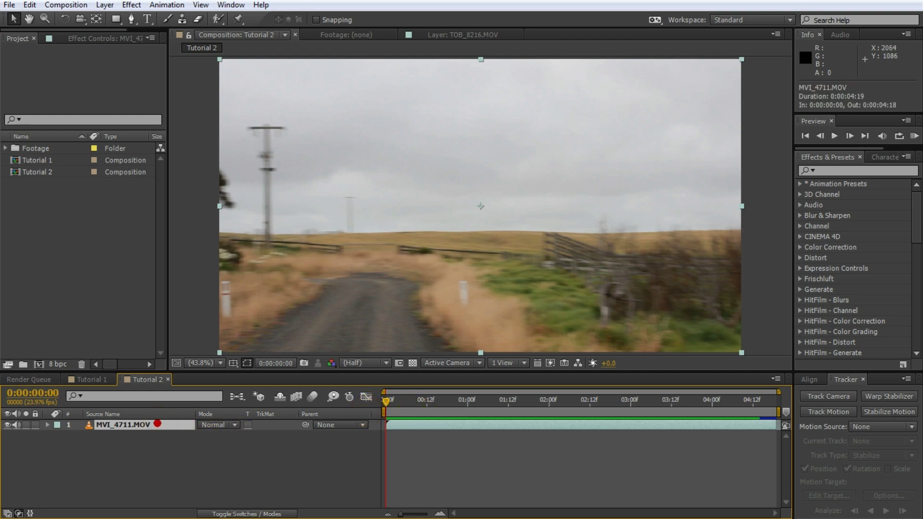
Start motion stabilization on MVI_4711.MOV with rotation tracked in addition to position.
left_click(884, 411)
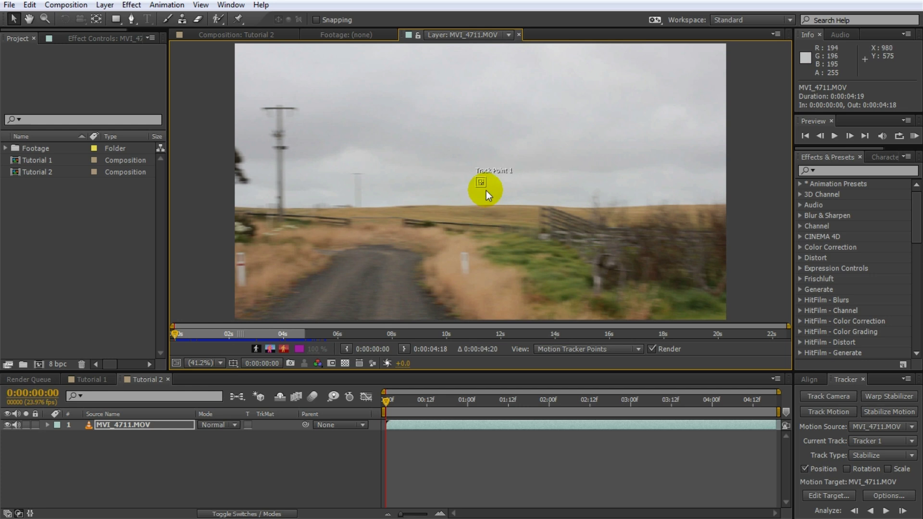
left_click(848, 468)
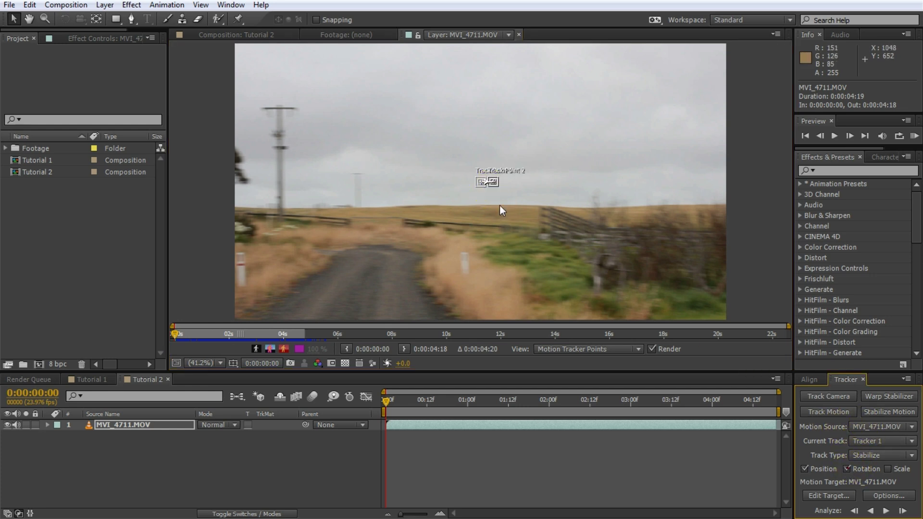
Place track point 1 on the utility pole and track point 2 on the white roadside post, enlarging the regions of both.
left_click(483, 185)
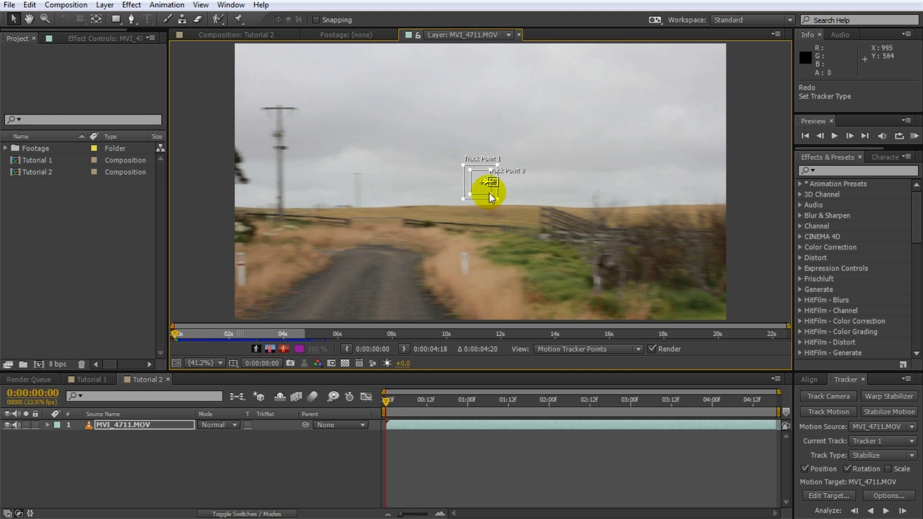
left_click_drag(489, 193, 307, 131)
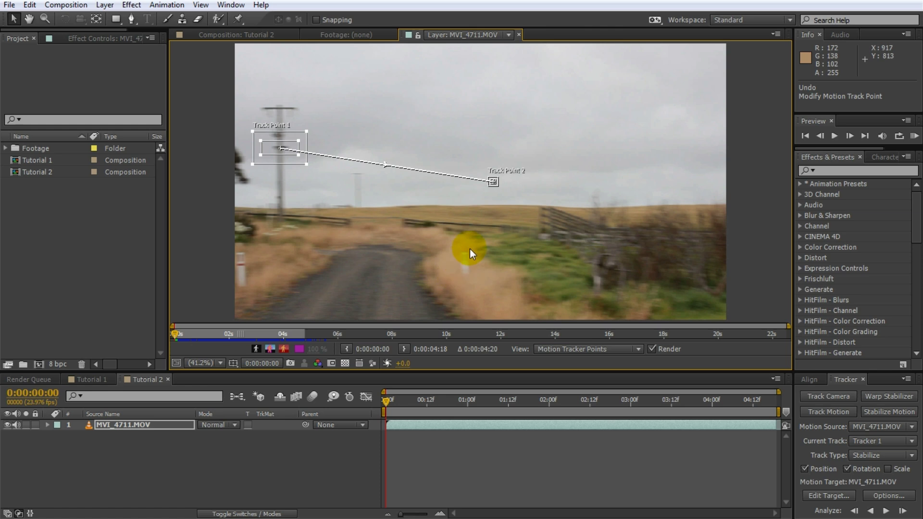
left_click(497, 186)
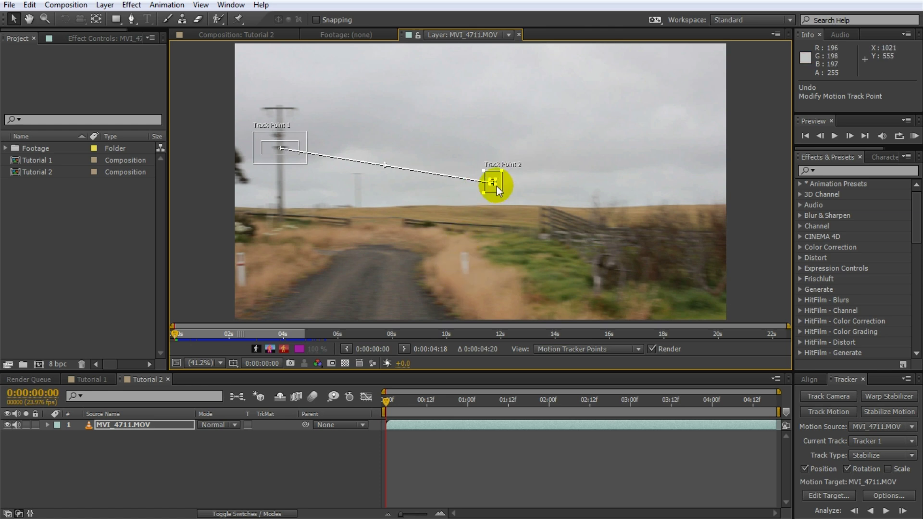
left_click_drag(498, 191, 489, 277)
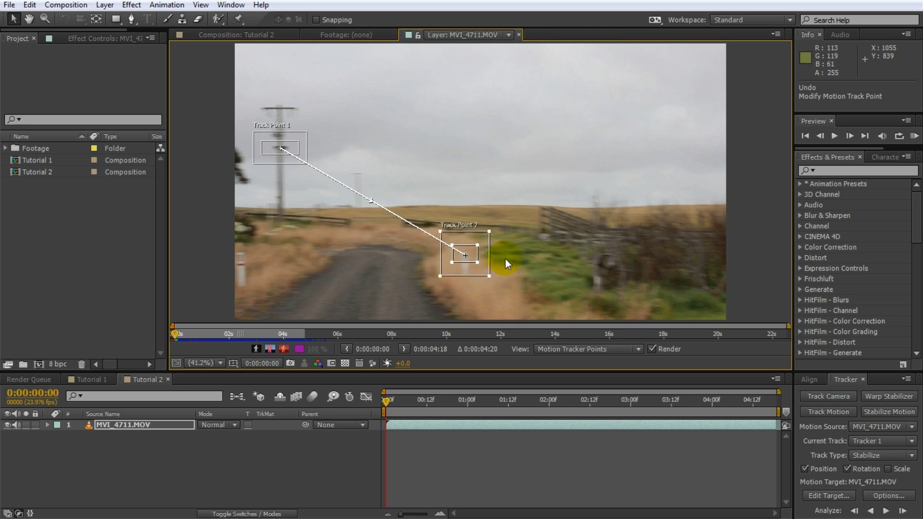
Analyze the footage forward, re-centre track point 1 on the utility pole at 0:00:00:05, and resume the forward analysis.
left_click(886, 511)
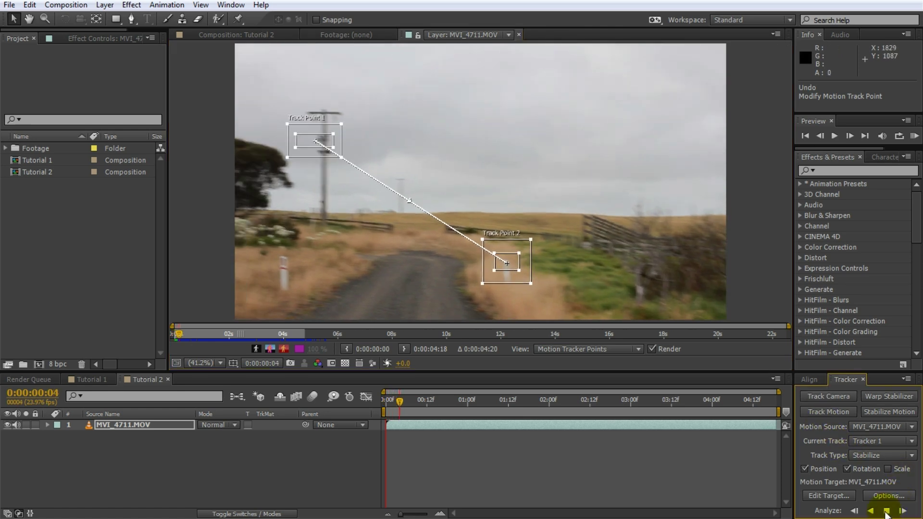
left_click_drag(306, 155, 345, 154)
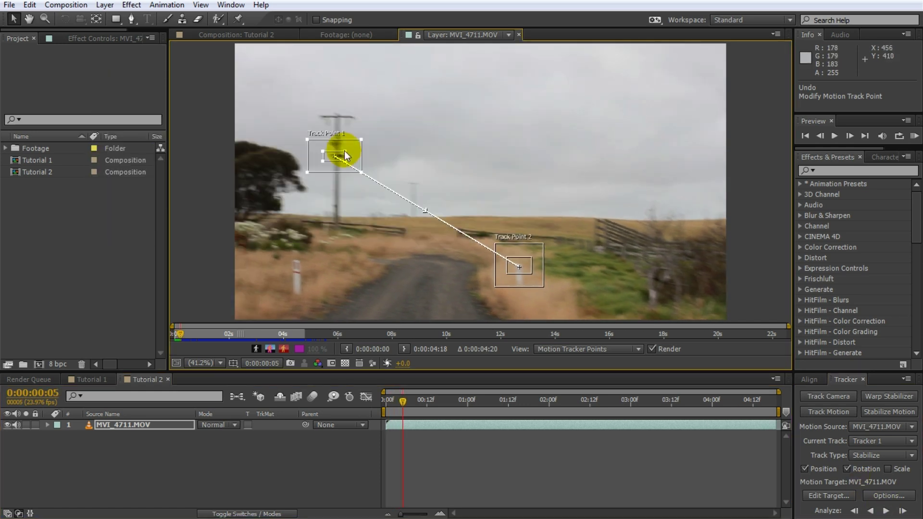
left_click(885, 511)
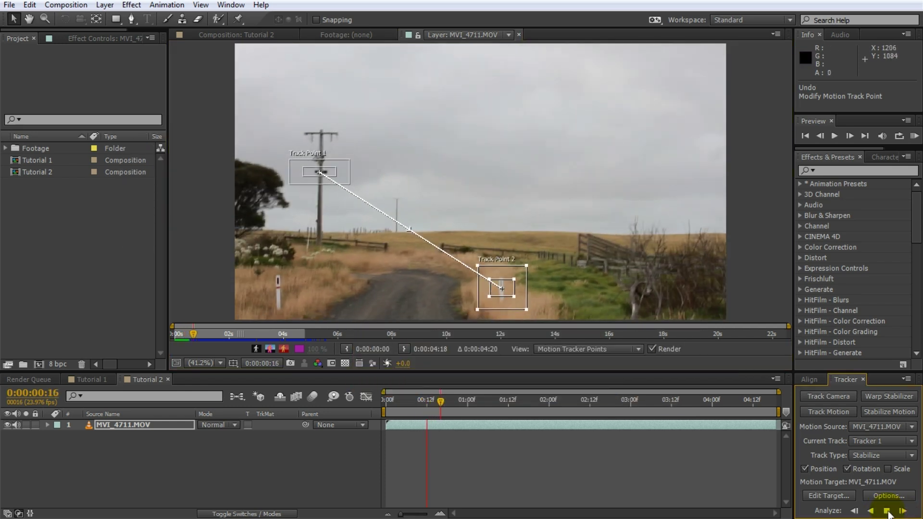
Tighten track point 2's regions around the white roadside post at 0:00:00:23 and continue the forward analysis.
left_click(513, 247)
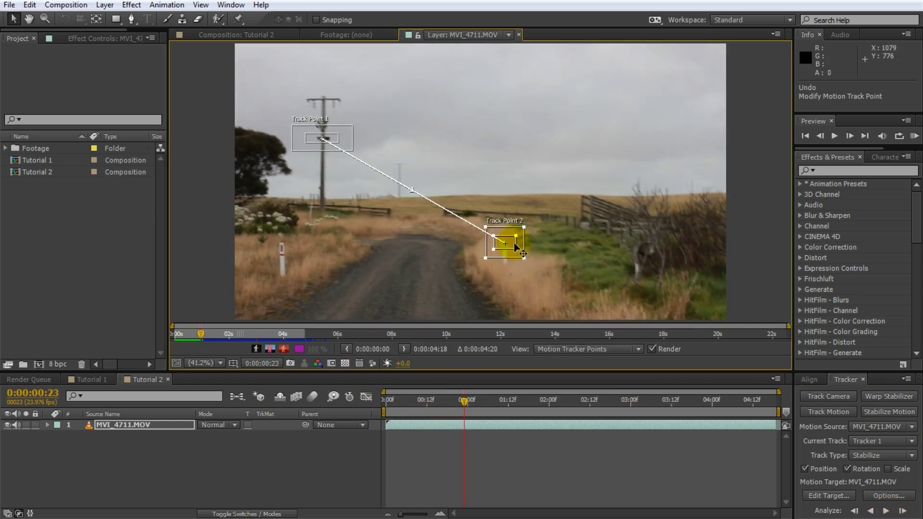
left_click_drag(514, 247, 505, 243)
left_click(886, 511)
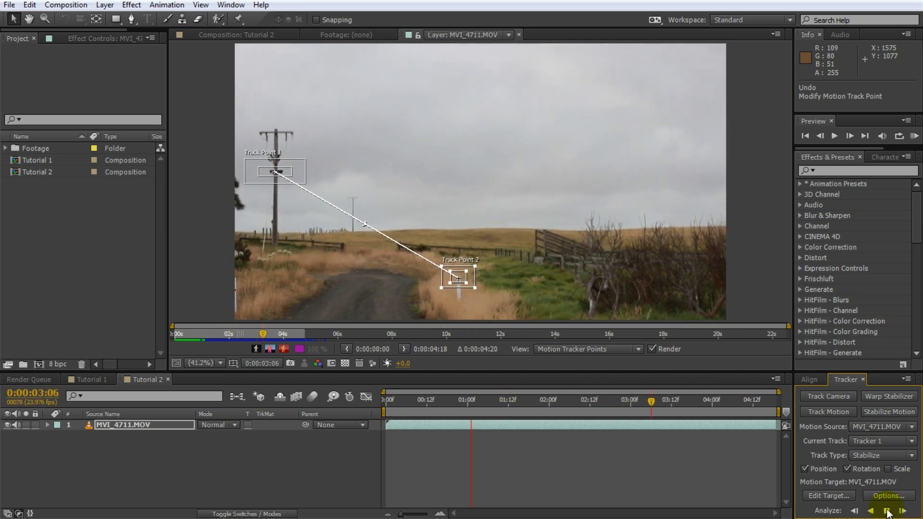
At 0:00:03:17, relocate track point 2's regions to the fence corner, keep its attach point on the roadside post, and analyze the remaining frames.
left_click(737, 400)
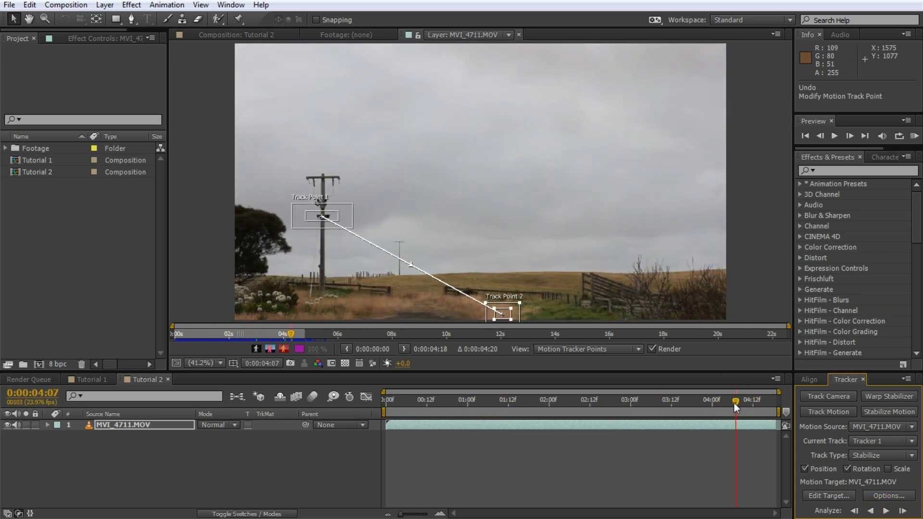
left_click_drag(735, 401, 686, 404)
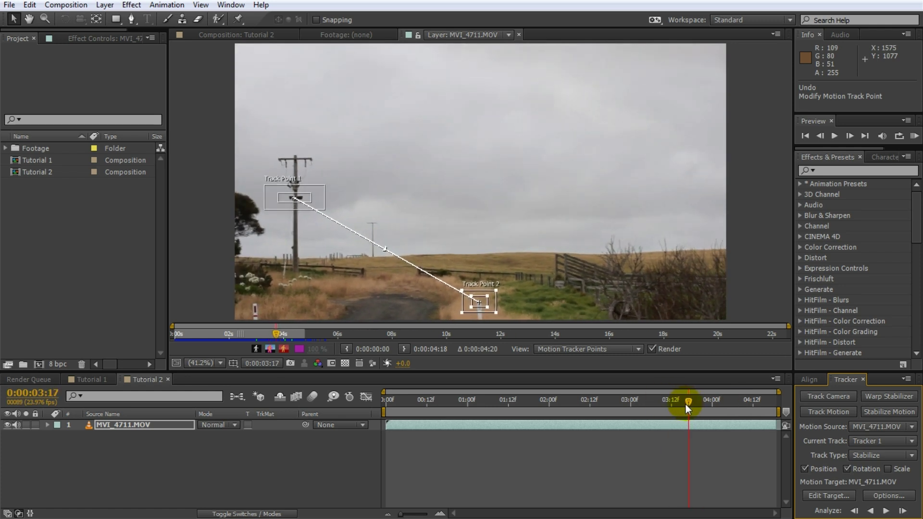
left_click(467, 304)
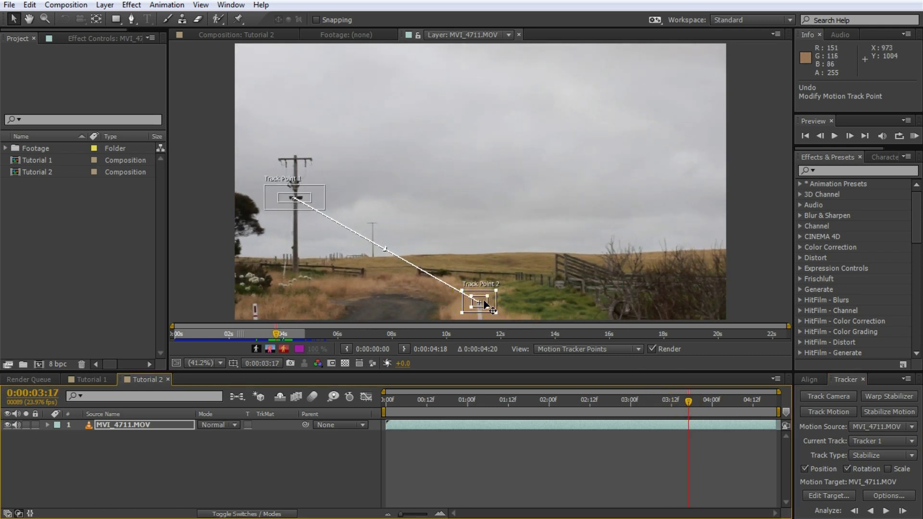
left_click_drag(485, 304, 556, 259)
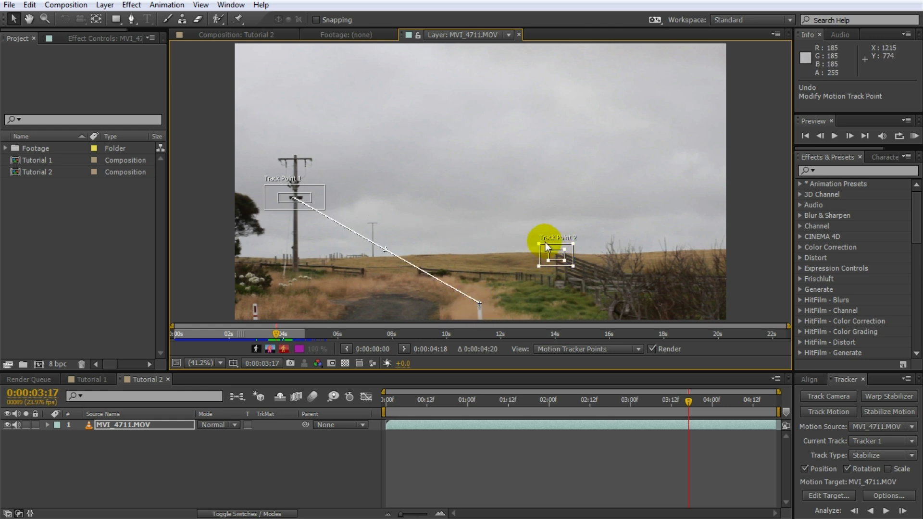
left_click_drag(482, 305, 477, 302)
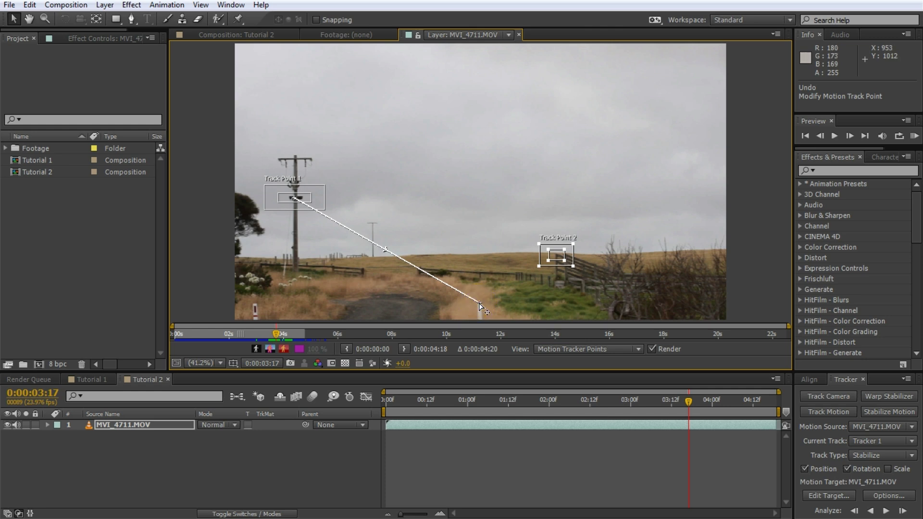
left_click(555, 254)
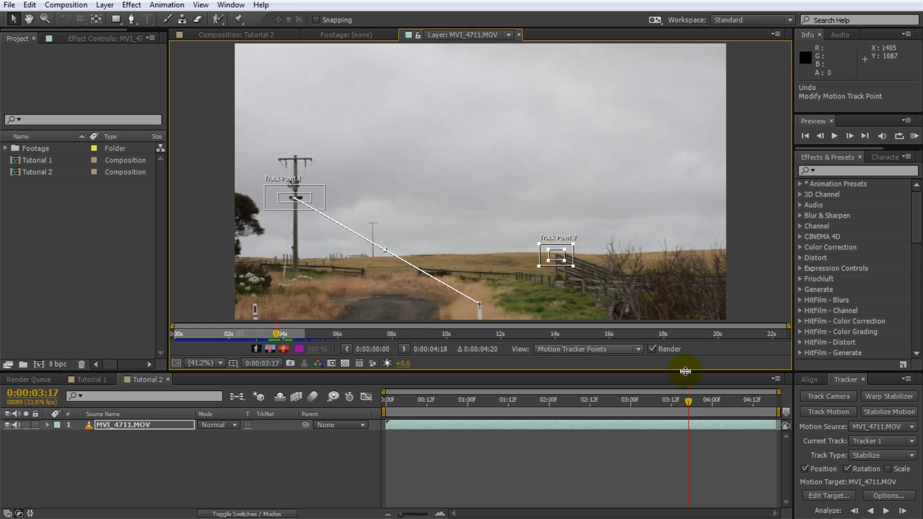
left_click(886, 511)
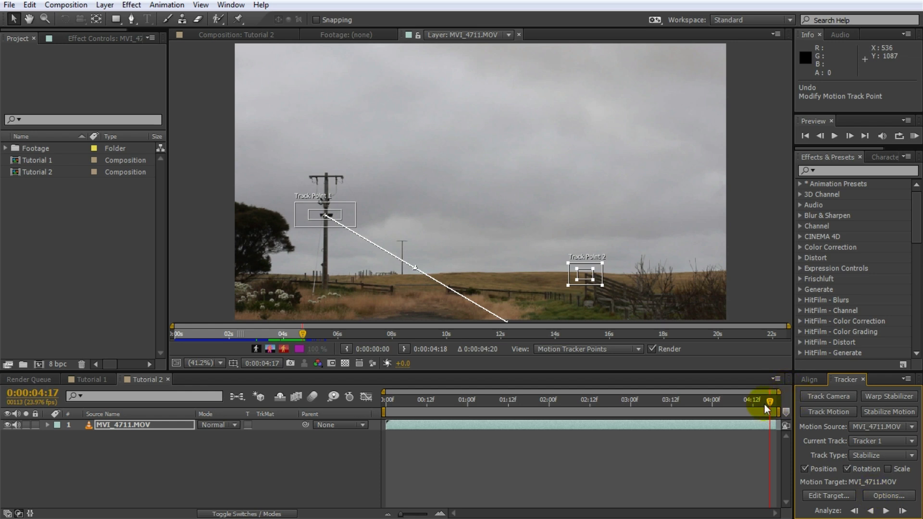
Return to the first frame and apply the stabilization to MVI_4711.MOV in the X and Y dimensions.
left_click_drag(764, 405, 363, 396)
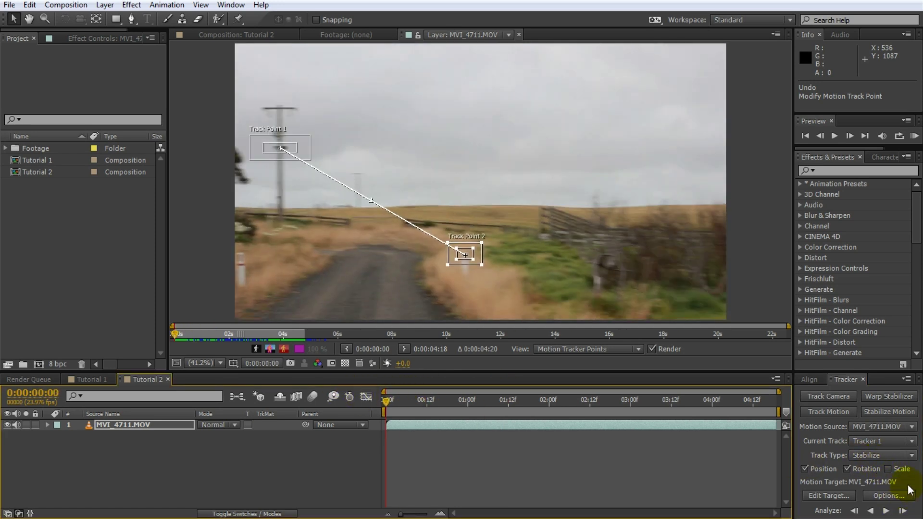
left_click_drag(752, 370, 746, 349)
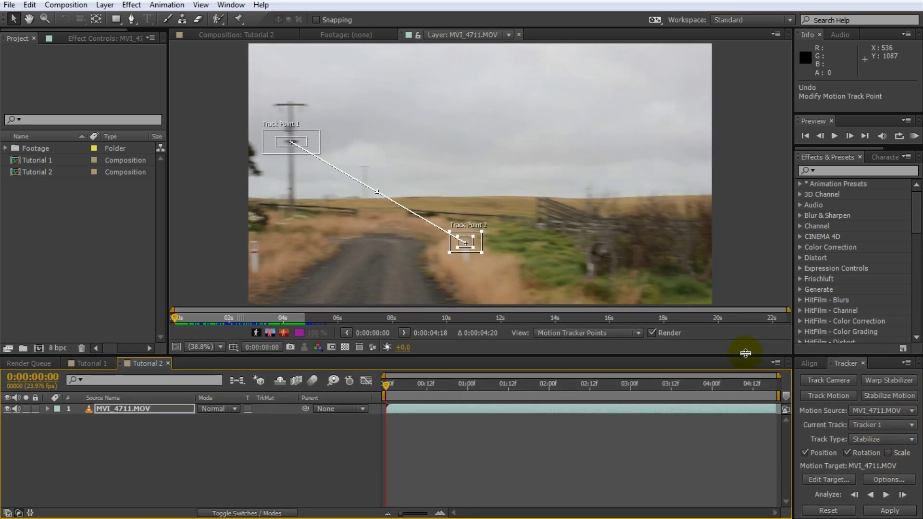
left_click(890, 506)
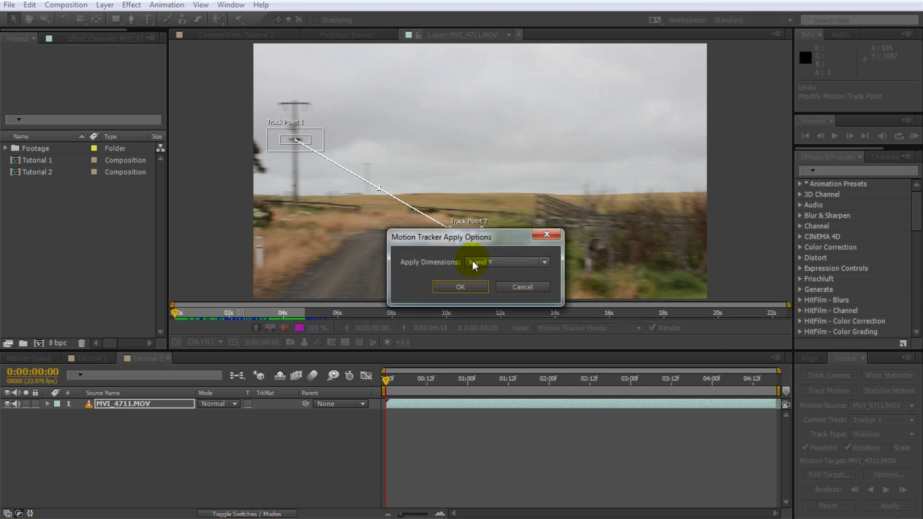
left_click(467, 287)
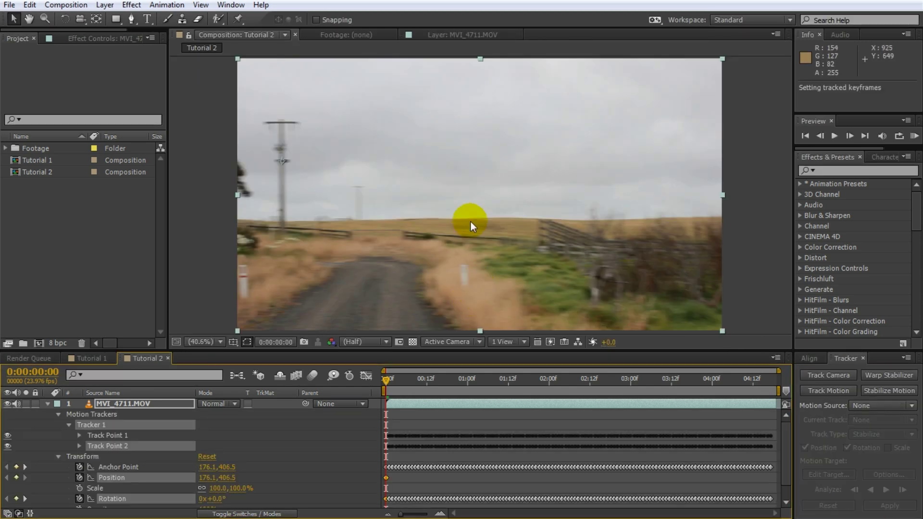
Collapse the MVI_4711.MOV layer's properties and review the stabilized footage up to 0:00:01:13.
left_click(48, 404)
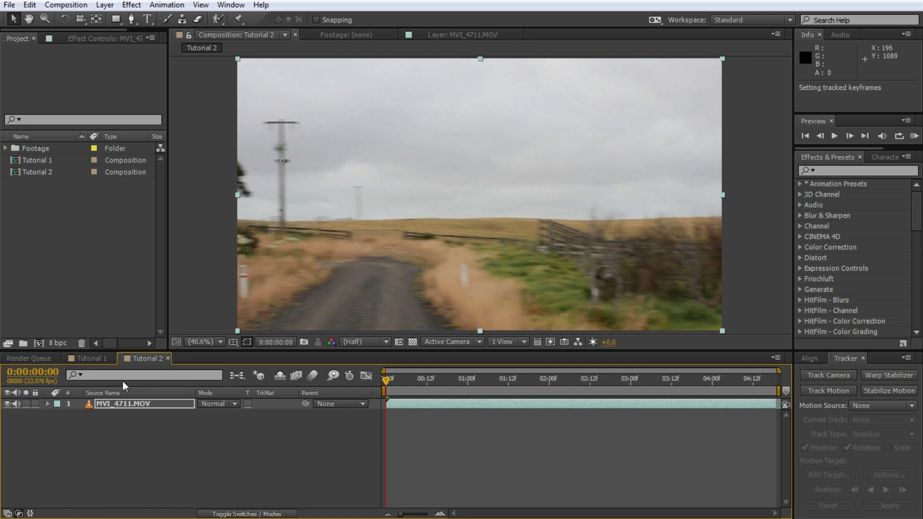
left_click_drag(385, 380, 508, 394)
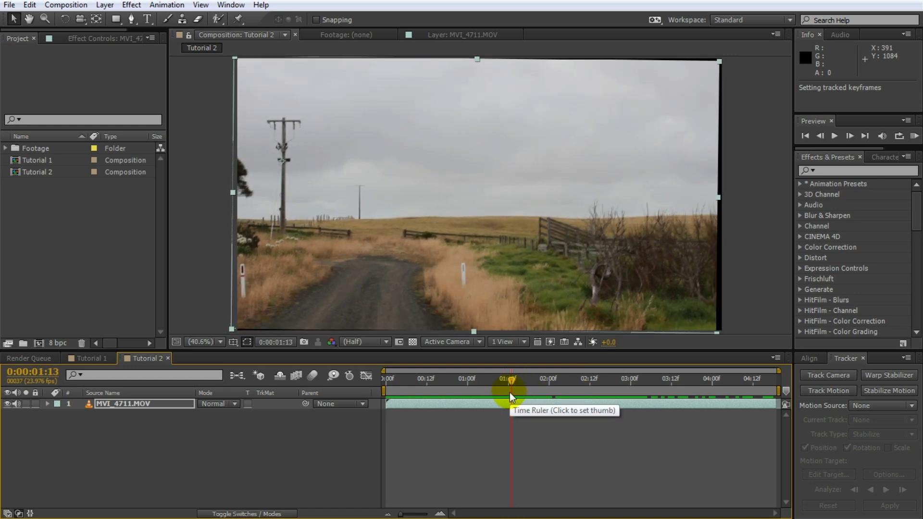